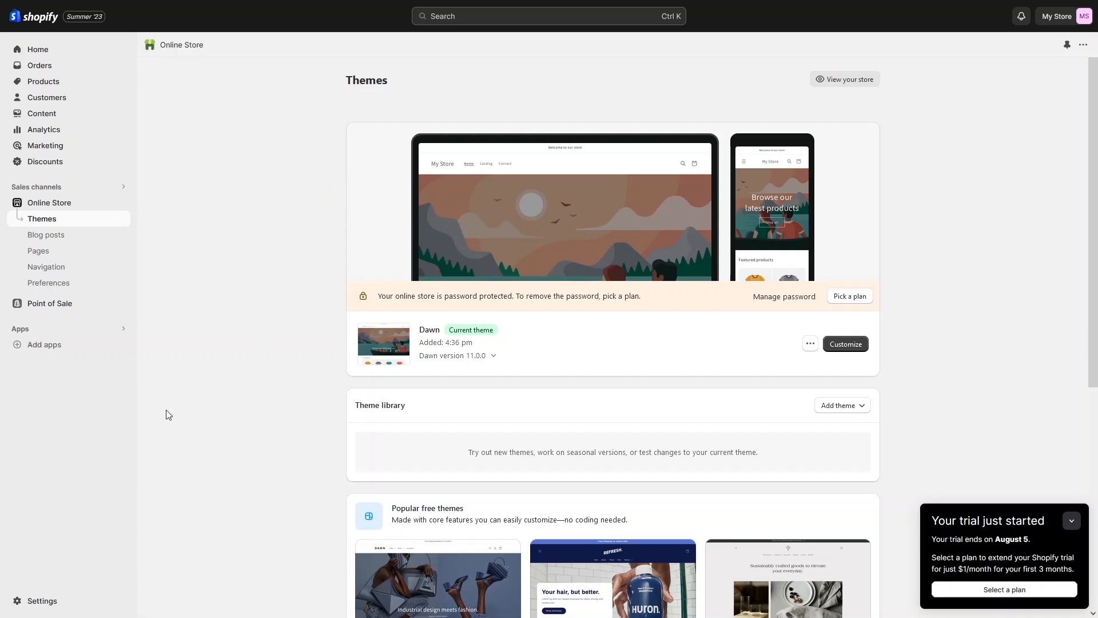
- Open the store's policy settings and turn on the return rules
left_click(63, 605)
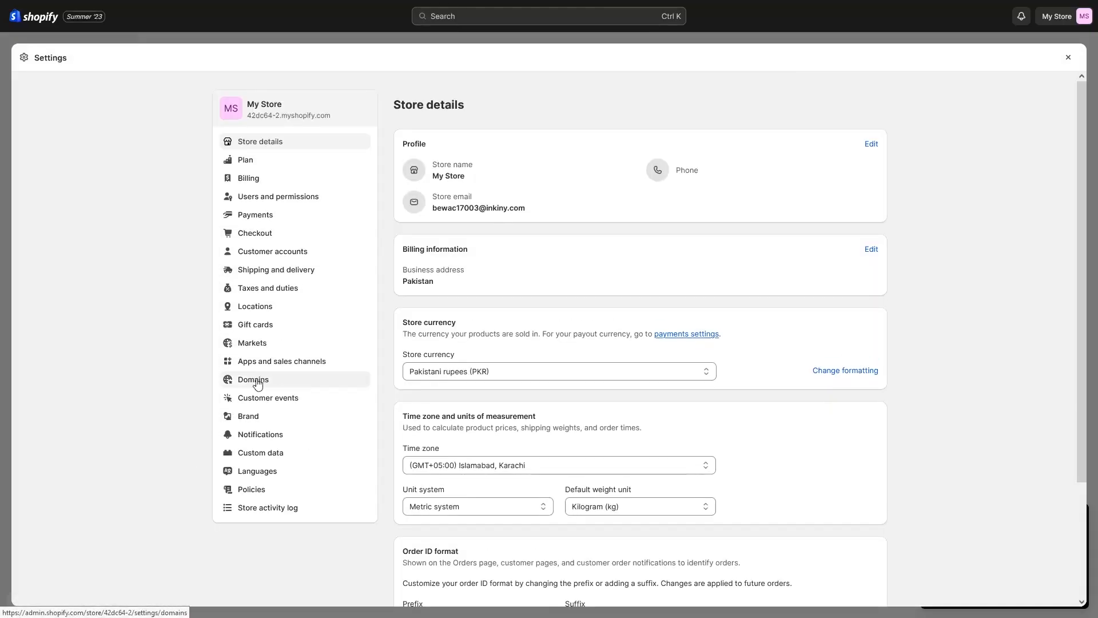
left_click(281, 490)
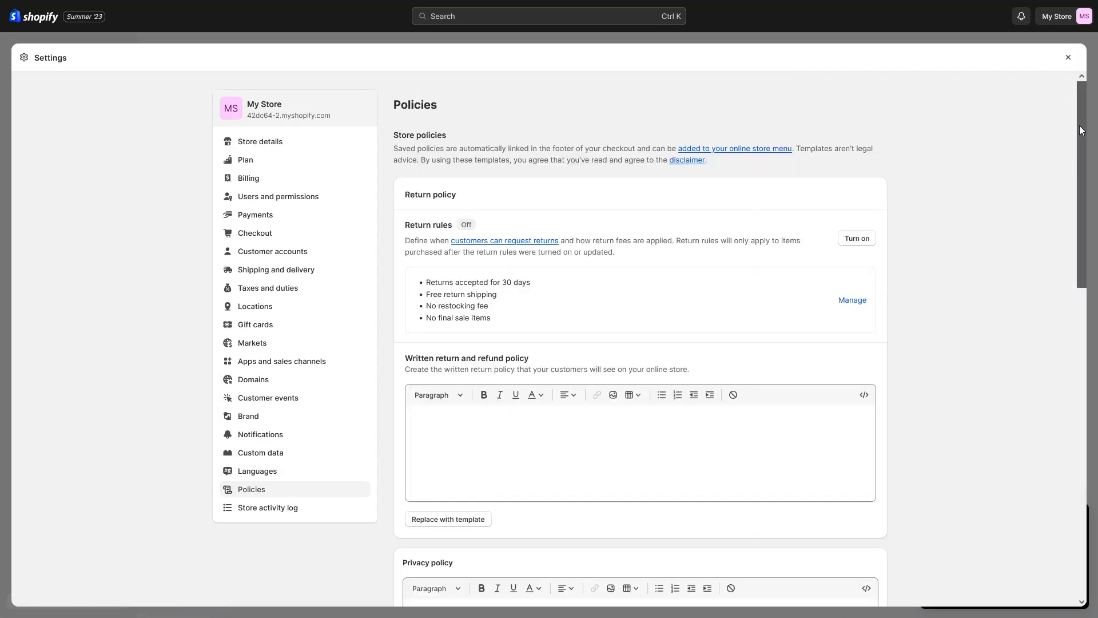
left_click_drag(1082, 130, 1086, 101)
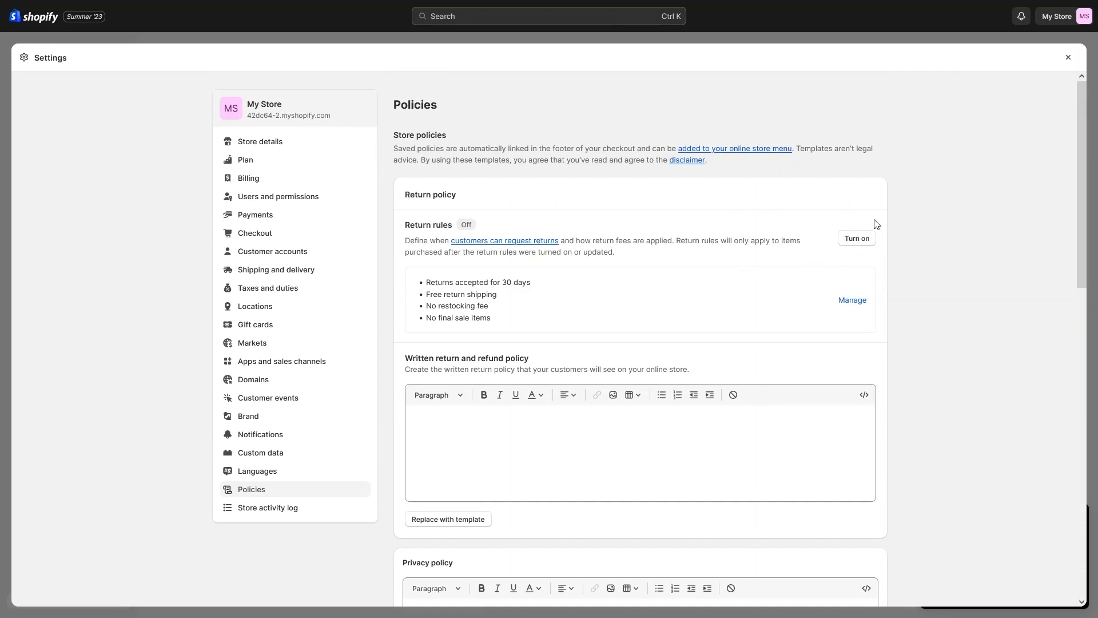
left_click(848, 240)
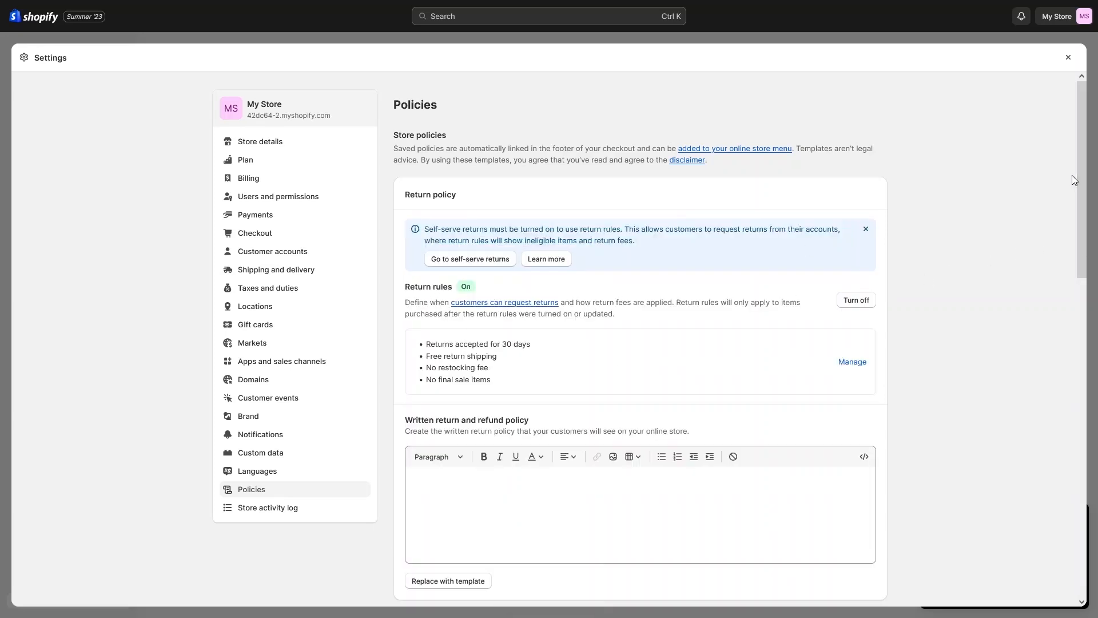
- Fill the written return and refund policy with the template content
scroll(1072, 175, "down", 4)
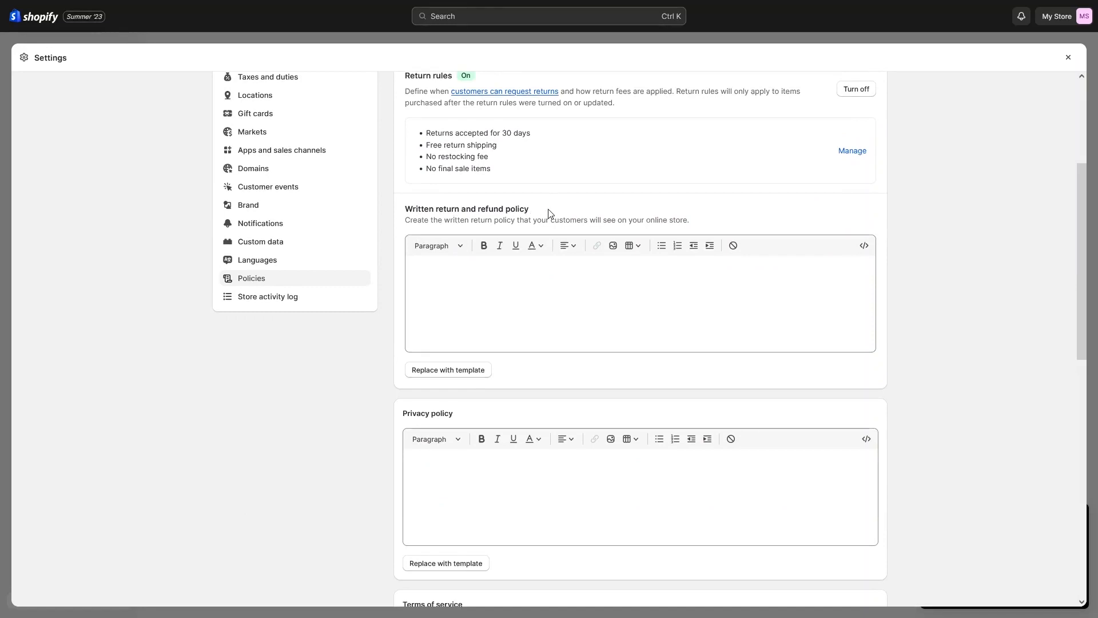
left_click(543, 301)
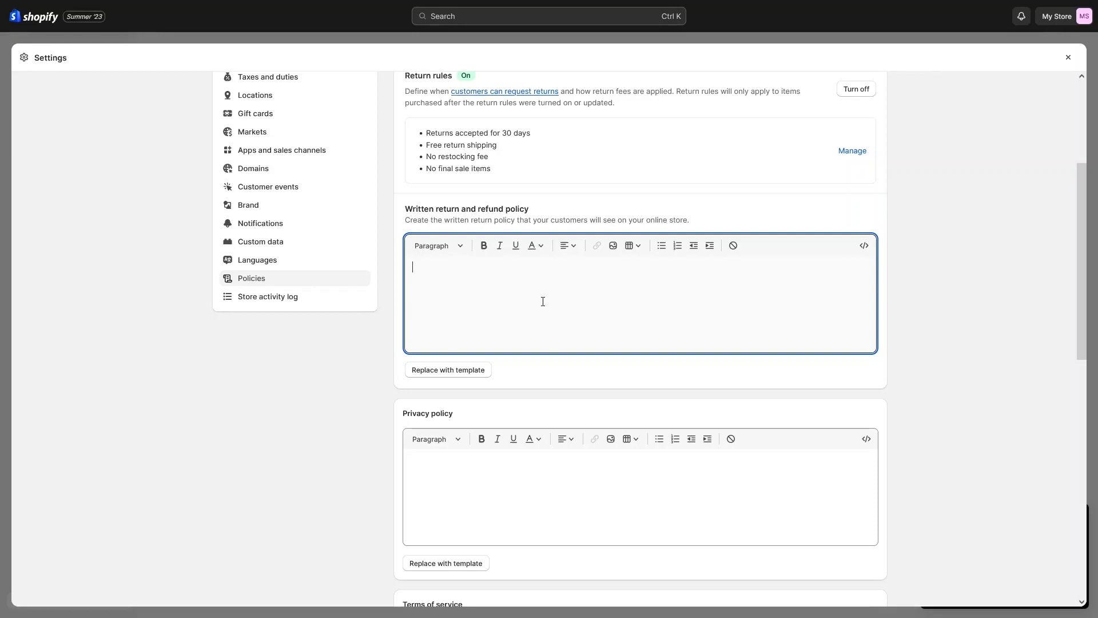
left_click(470, 371)
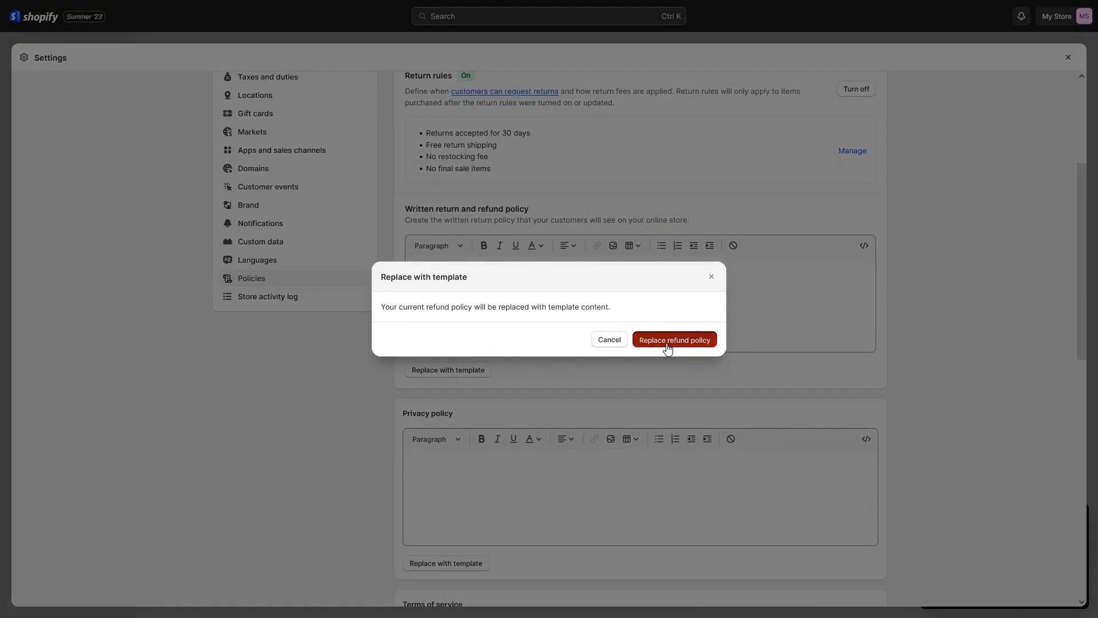
left_click(667, 341)
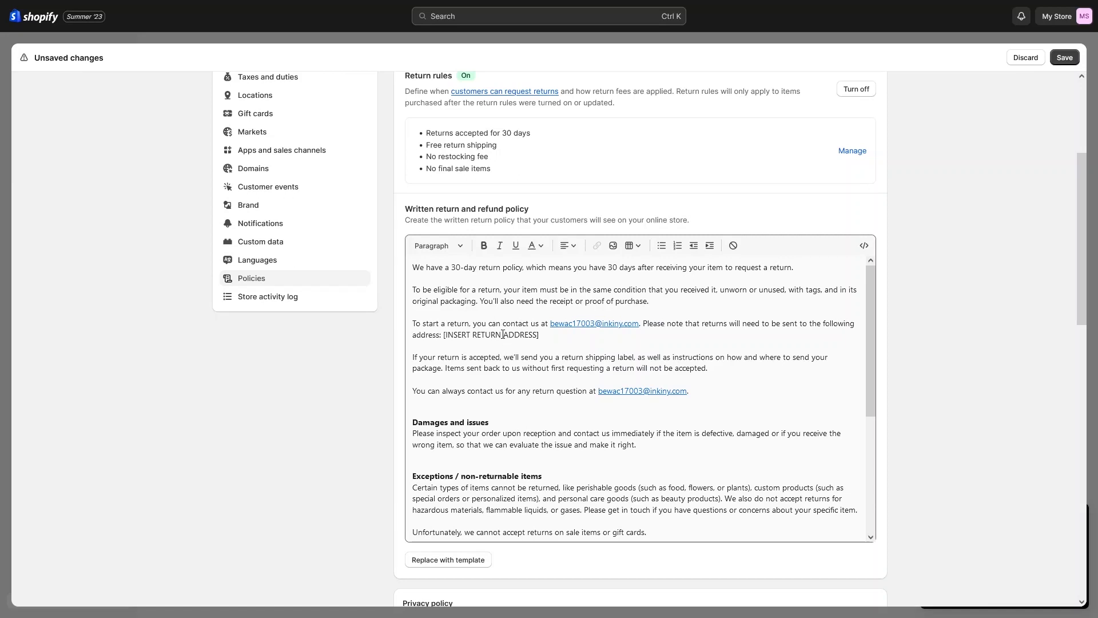
- Review the refund policy's opening paragraphs on the return window, eligibility, contact e-mail, return address placeholder and accepted returns
left_click(472, 301)
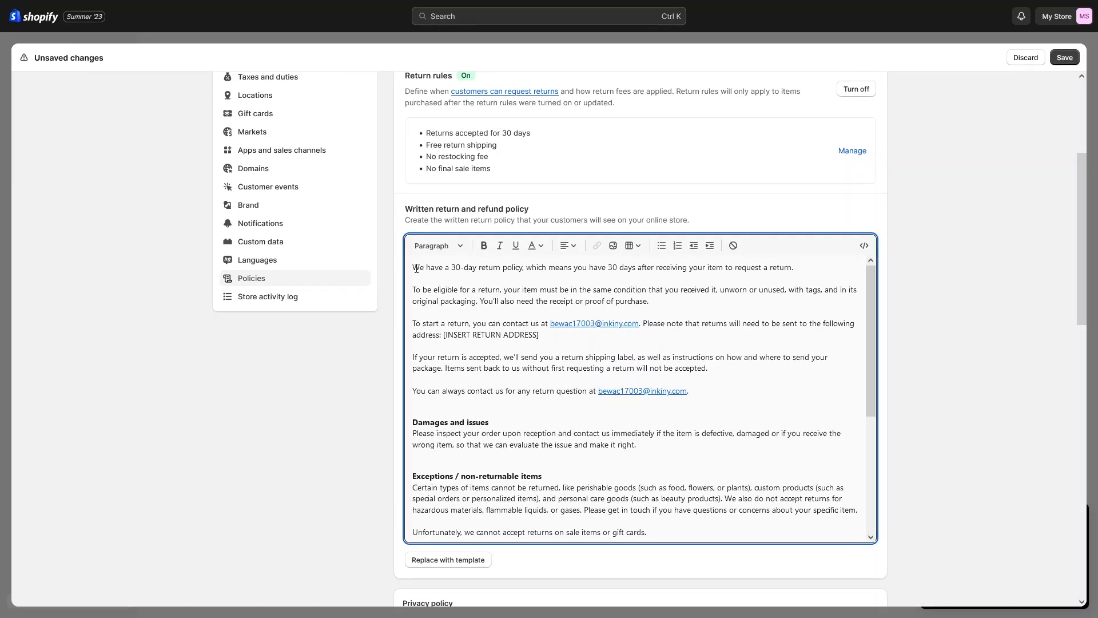
left_click_drag(416, 268, 534, 273)
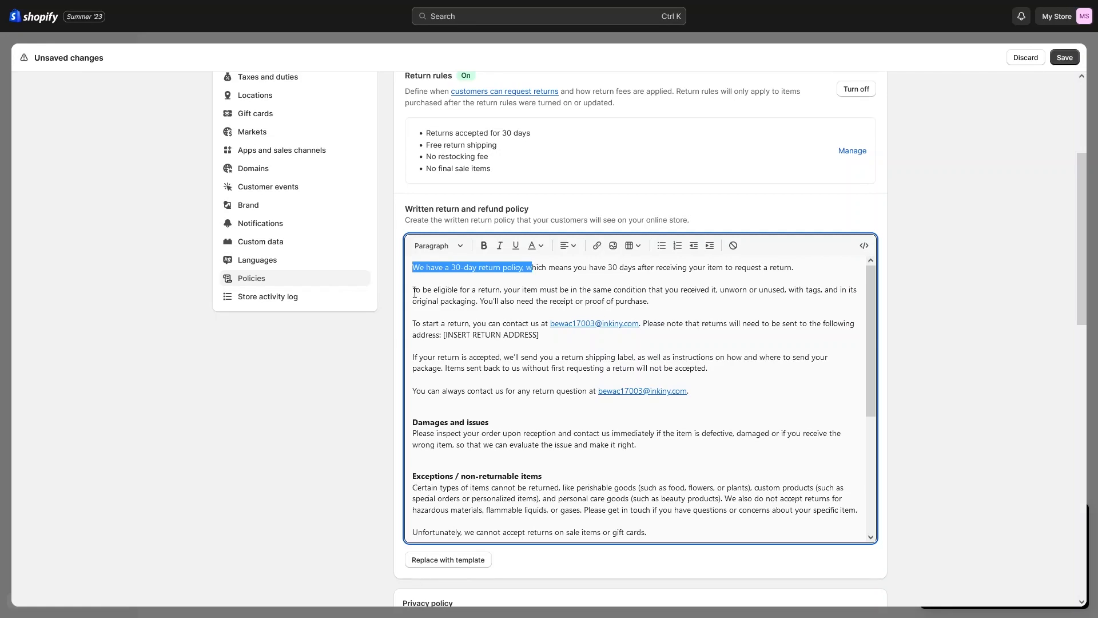
left_click_drag(415, 291, 569, 295)
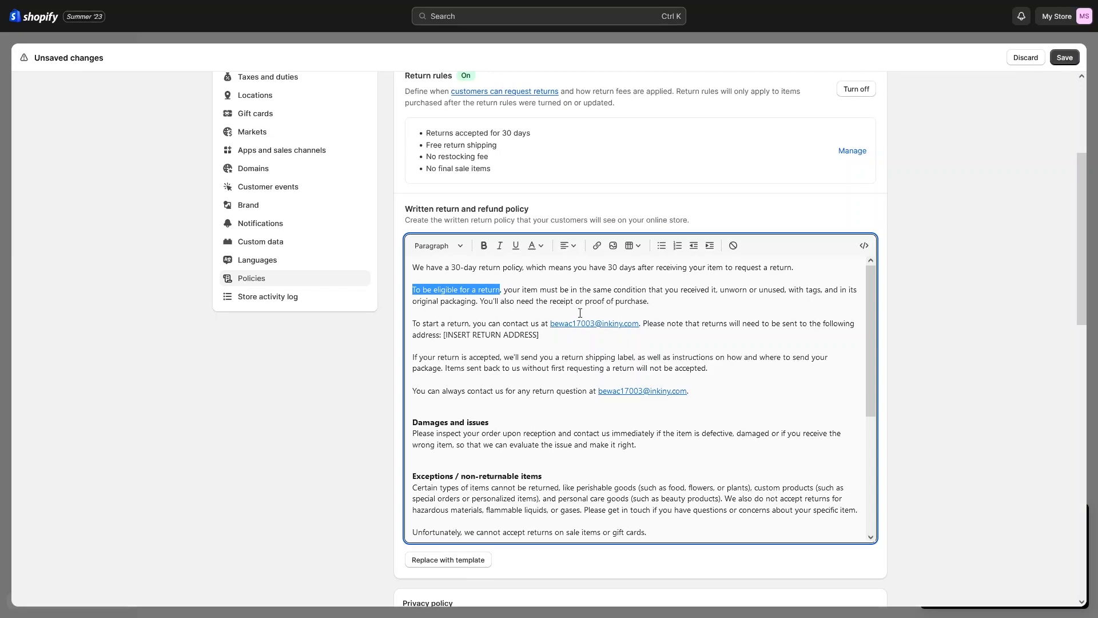
left_click_drag(496, 324, 639, 326)
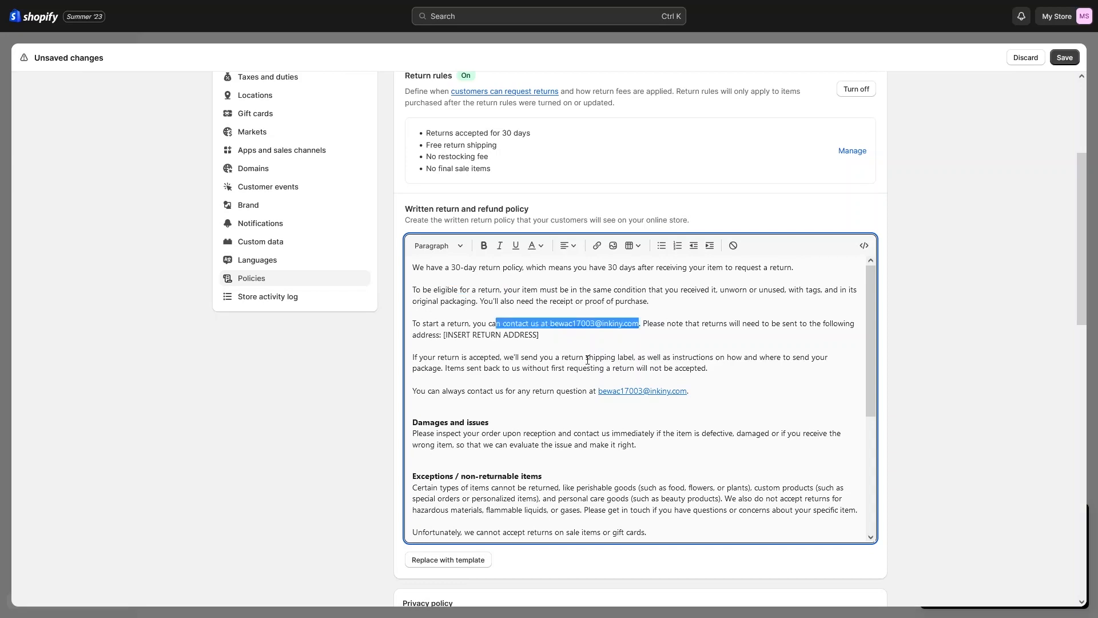
left_click(589, 362)
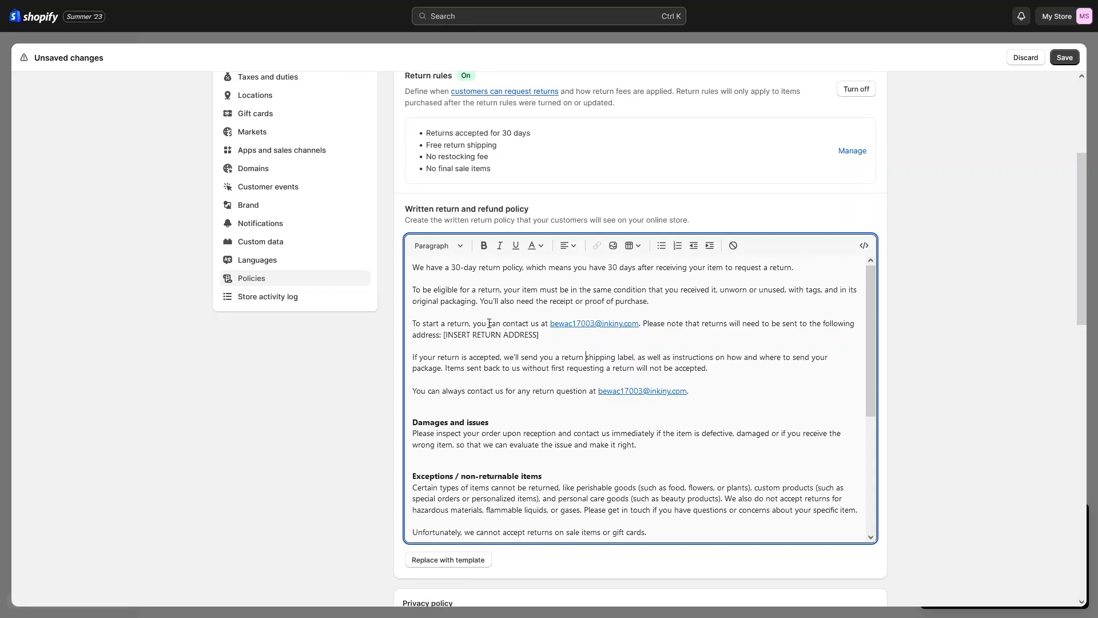
left_click_drag(489, 324, 653, 324)
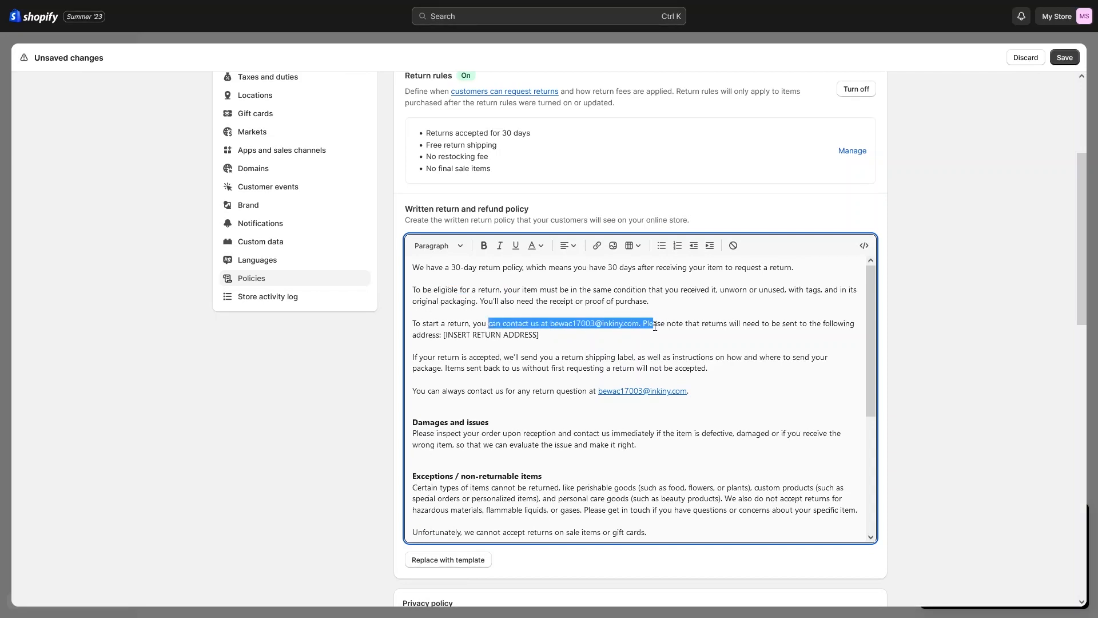
left_click_drag(444, 337, 530, 343)
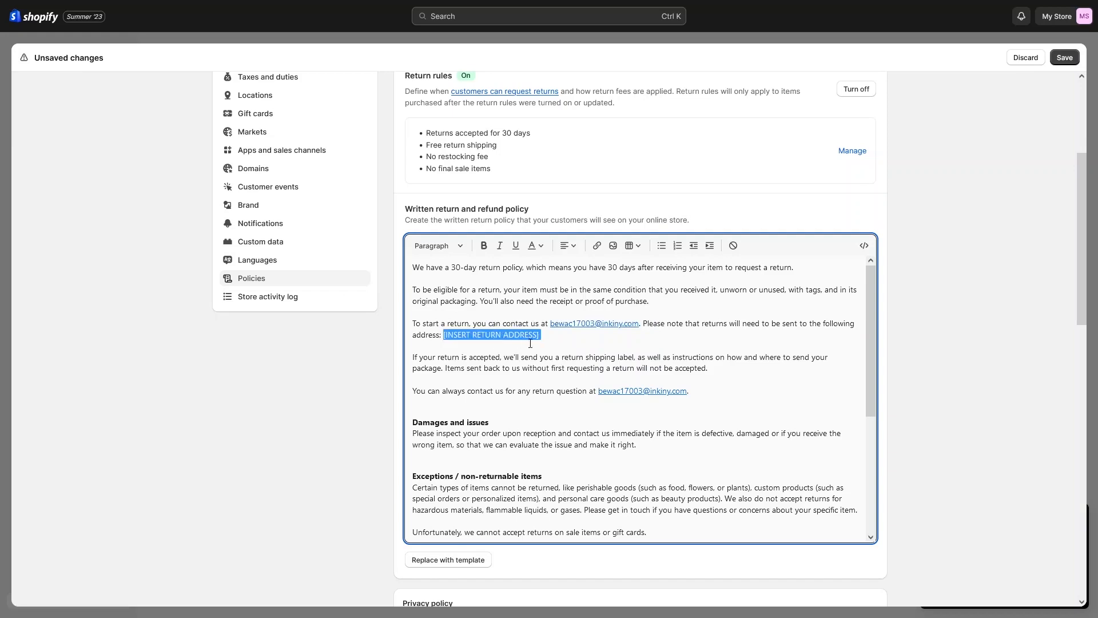
left_click_drag(423, 357, 492, 358)
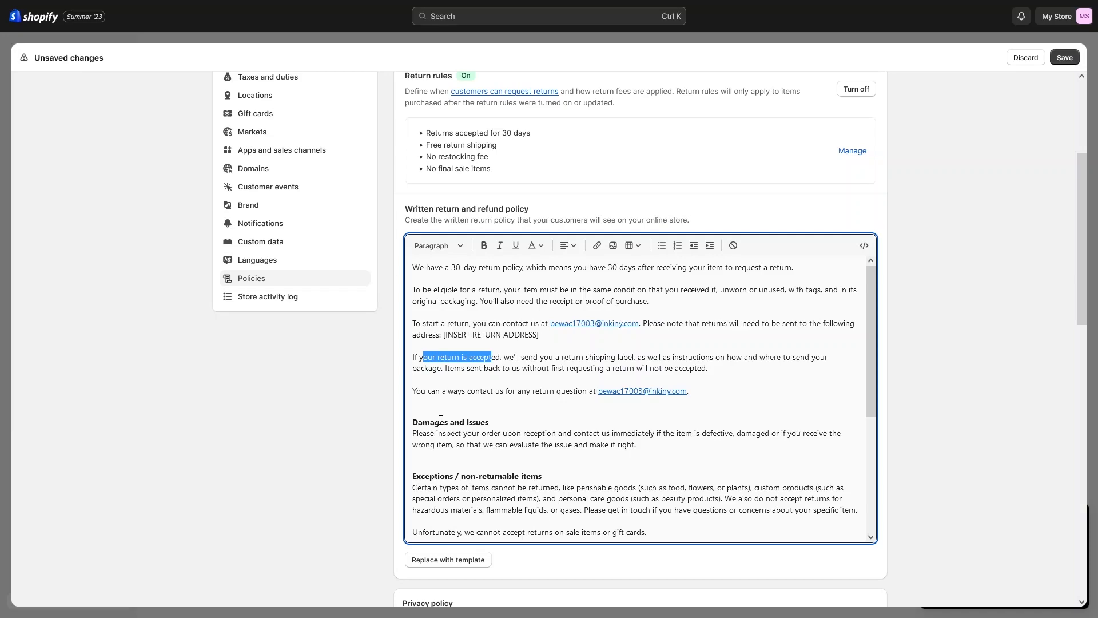
left_click_drag(588, 392, 718, 392)
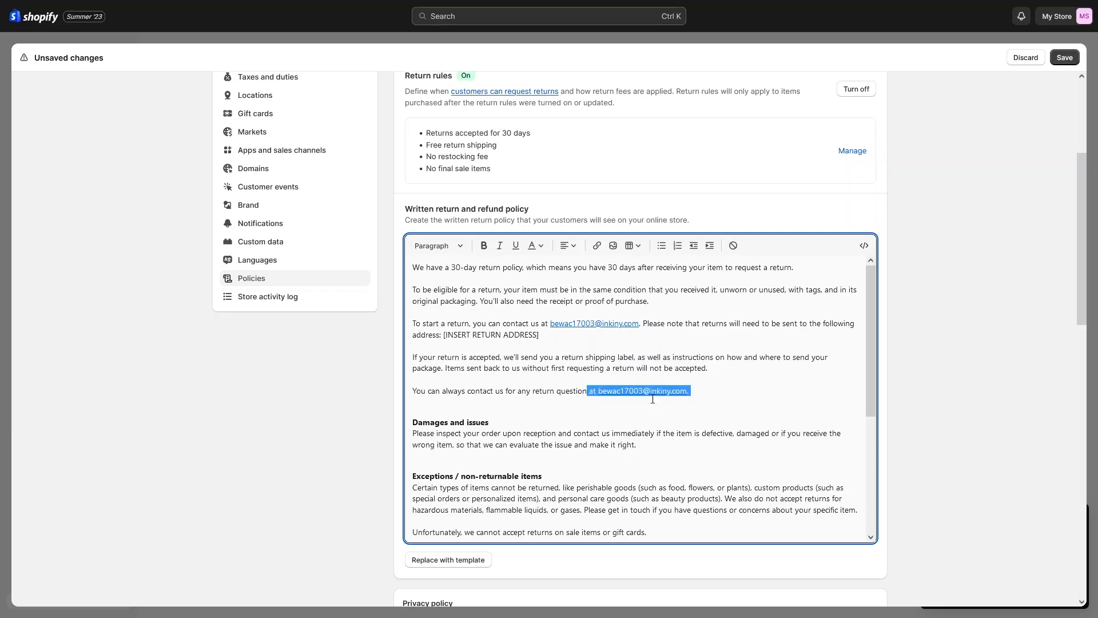
- Read through the refund policy's sections on damages, non-returnable items, exchanges, the European Union cooling off period and refunds
scroll(503, 402, "down", 3)
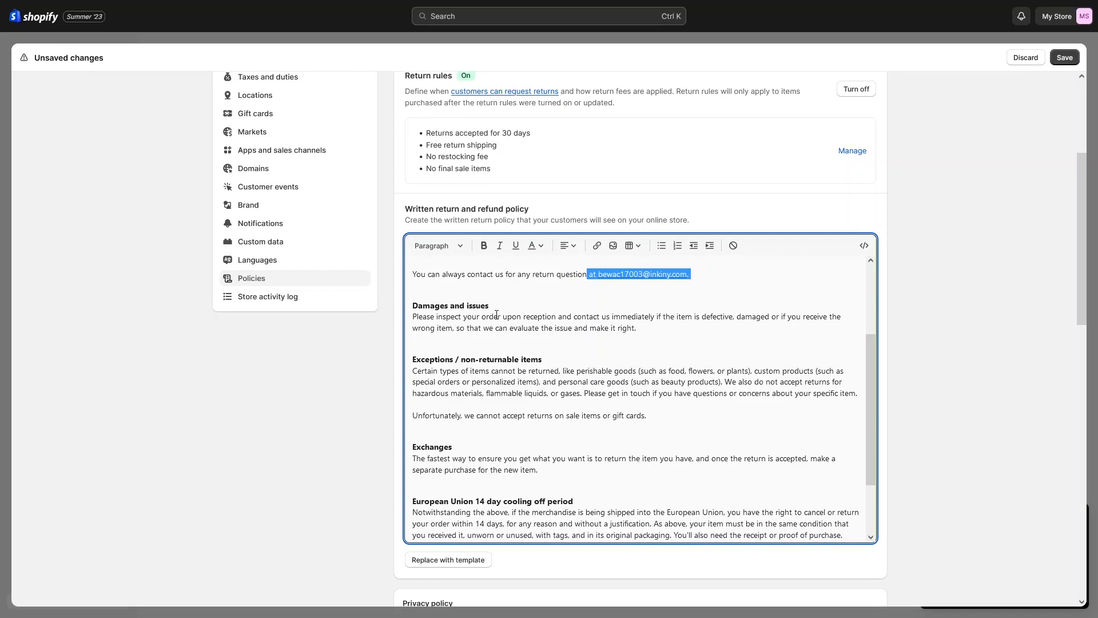
scroll(462, 314, "down", 1)
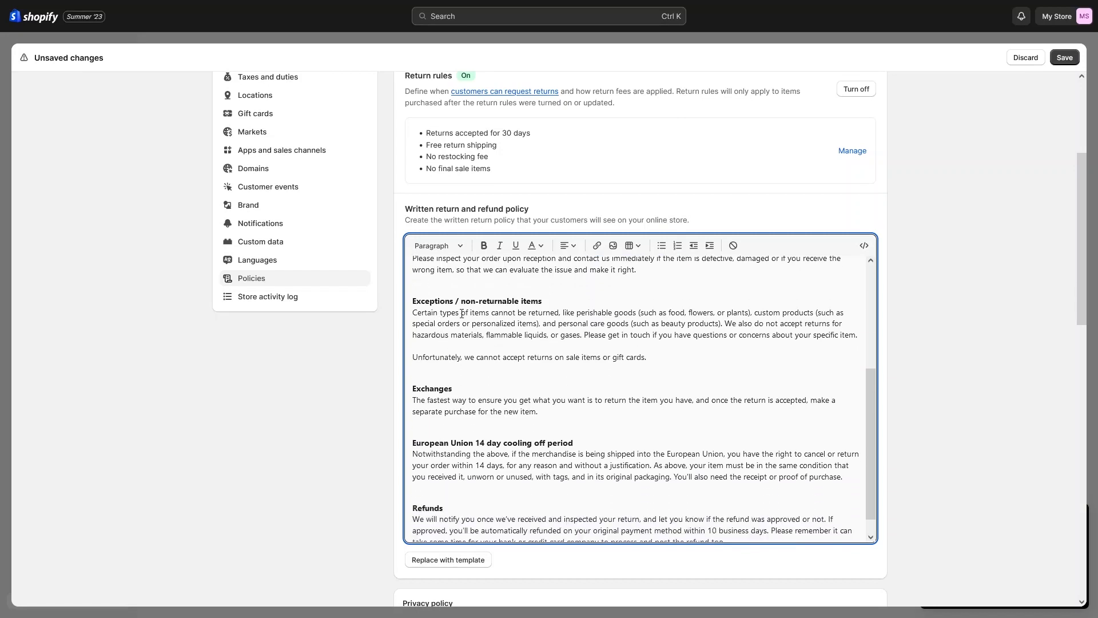
scroll(440, 395, "down", 1)
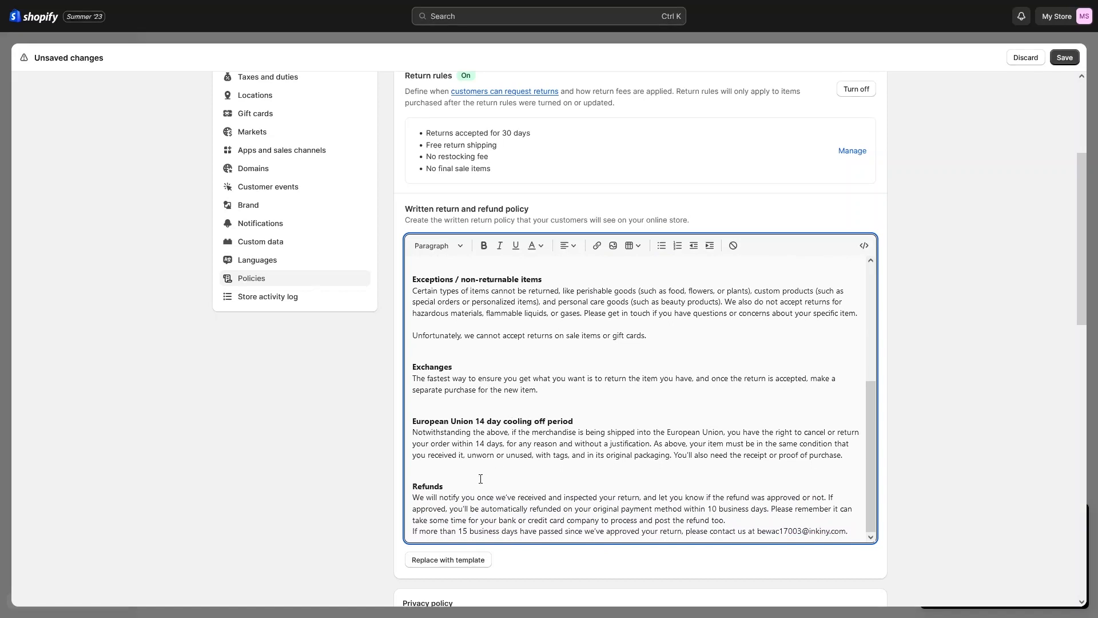
scroll(449, 491, "down", 1)
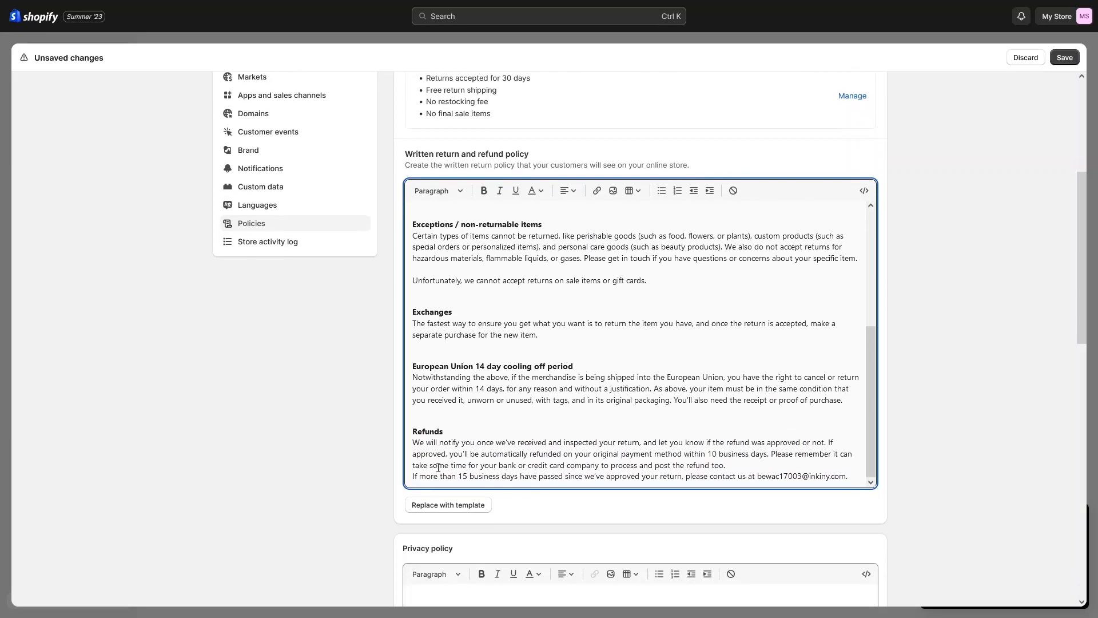
scroll(450, 431, "up", 1)
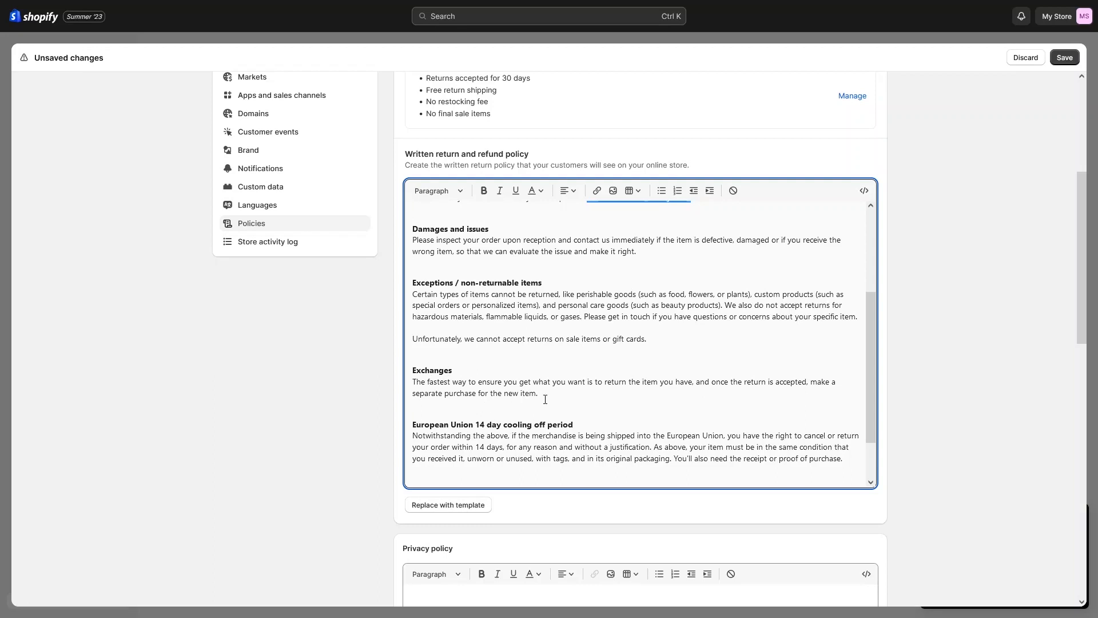
scroll(549, 403, "down", 1)
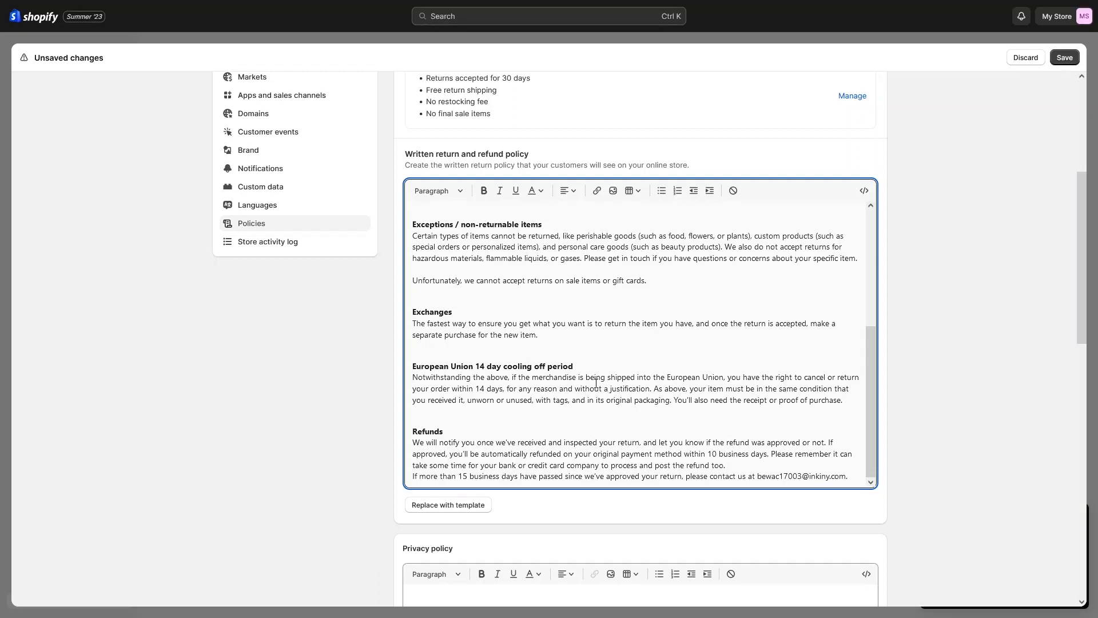
scroll(596, 384, "up", 1)
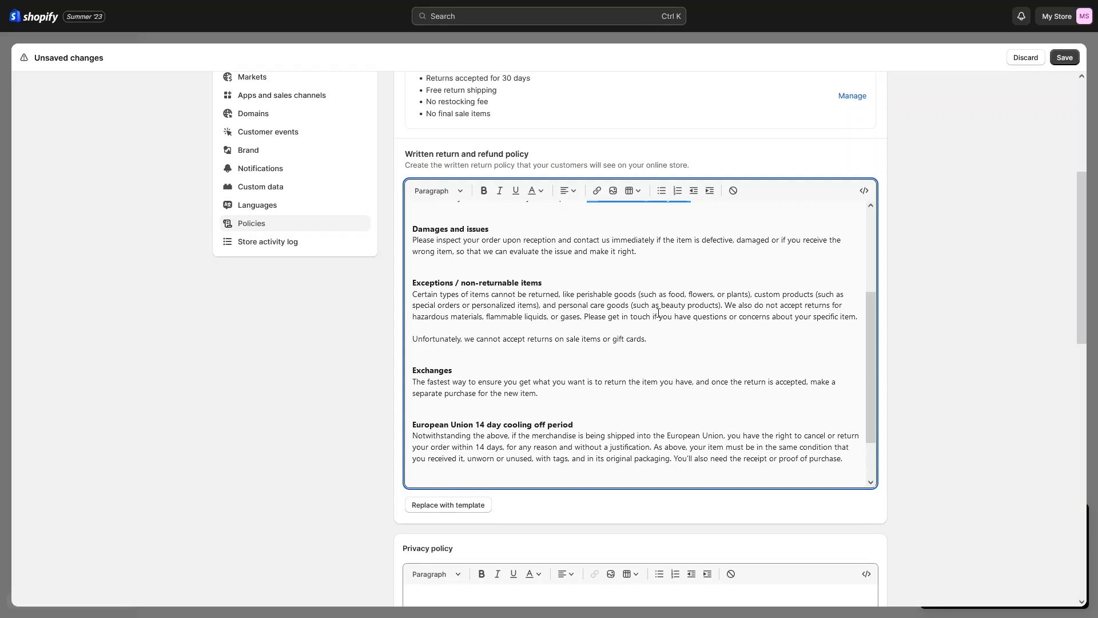
scroll(658, 313, "up", 4)
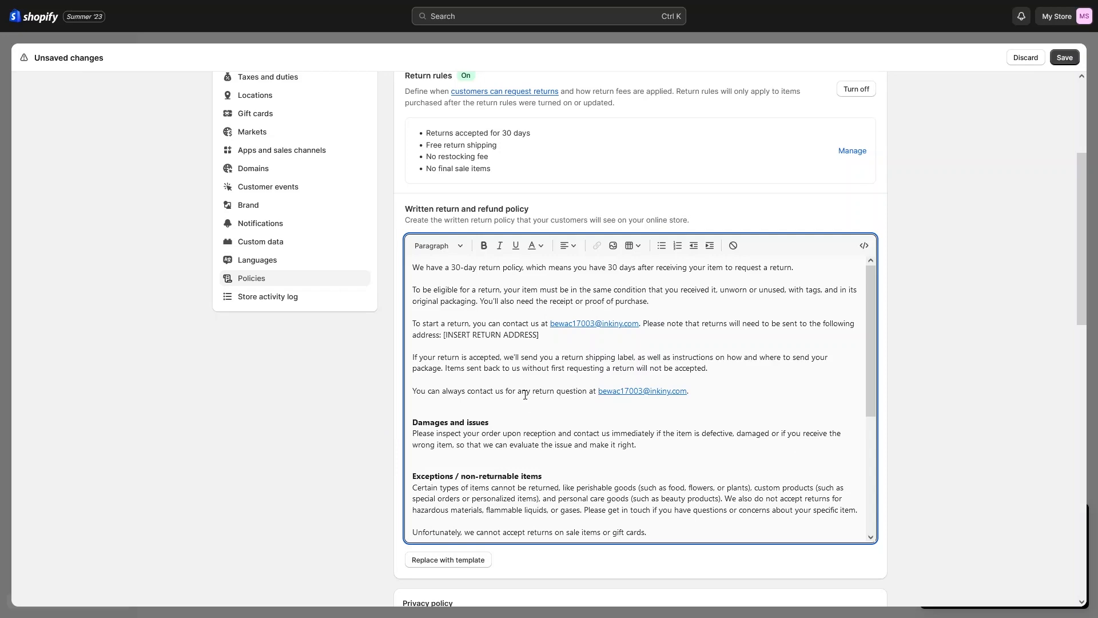
left_click(341, 434)
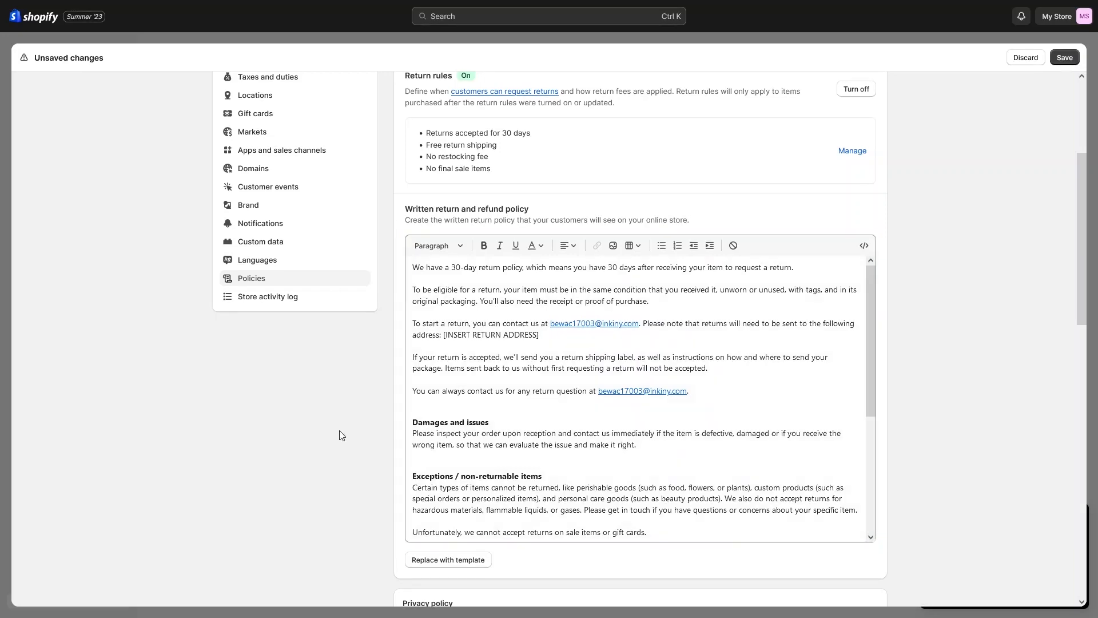
- Fill the privacy policy with the template content
scroll(342, 435, "down", 8)
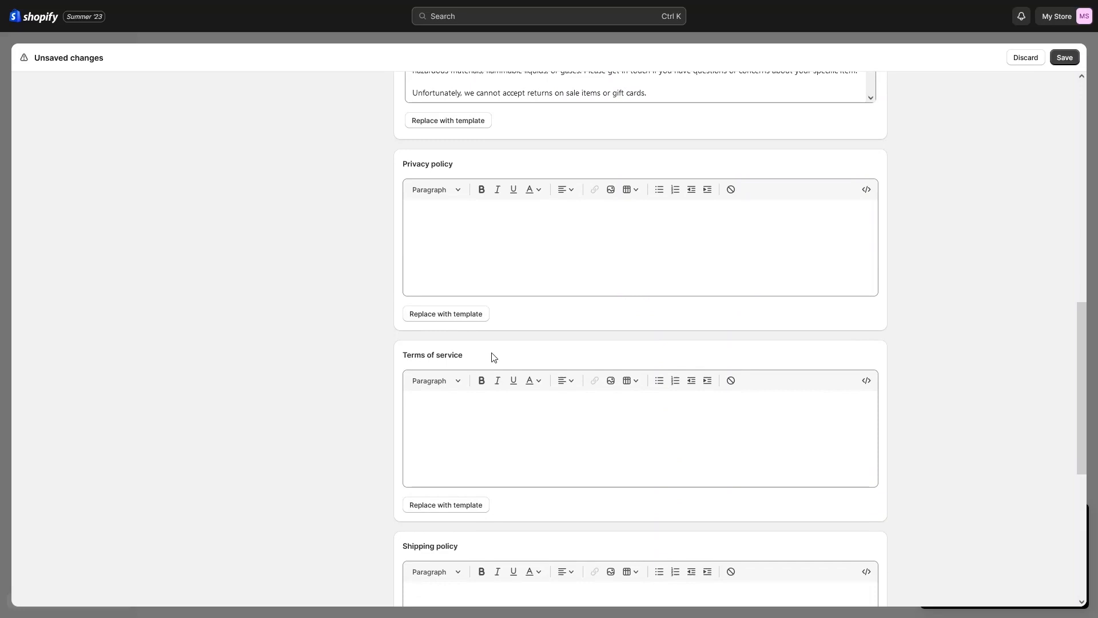
left_click(454, 315)
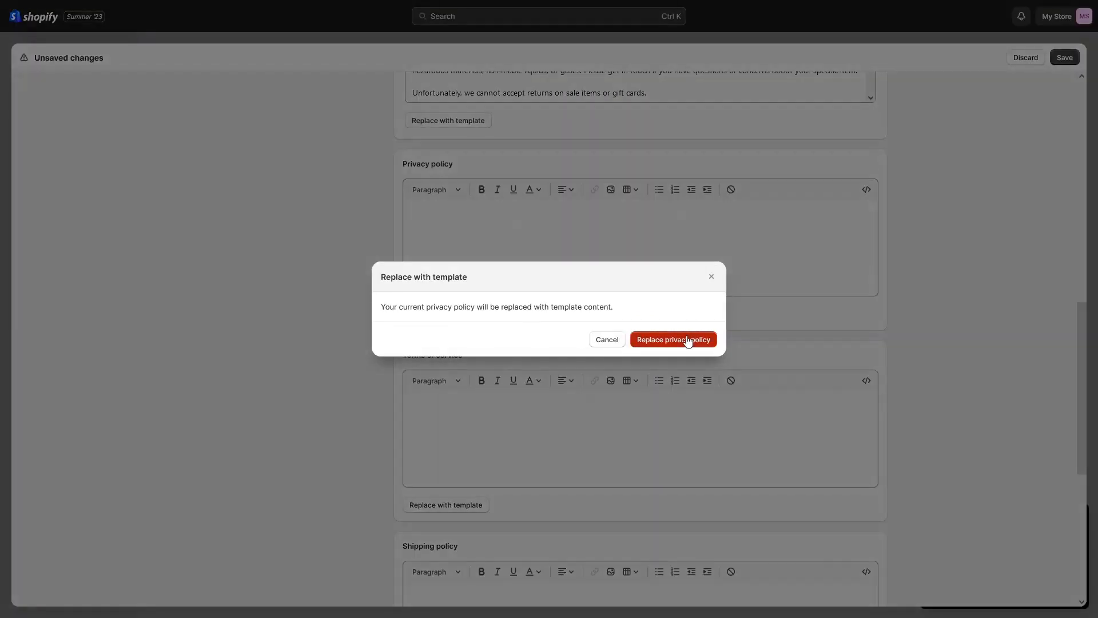
left_click(688, 339)
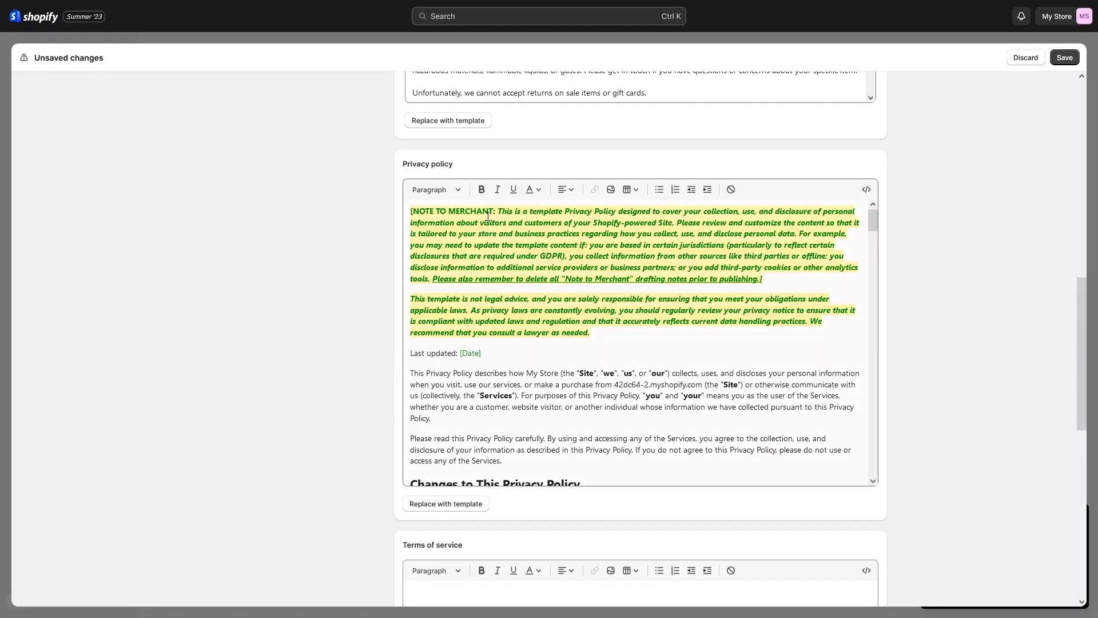
- Review the privacy policy's merchant notes, date placeholder, change notice and sections on what personal information is collected directly from customers
scroll(495, 316, "down", 1)
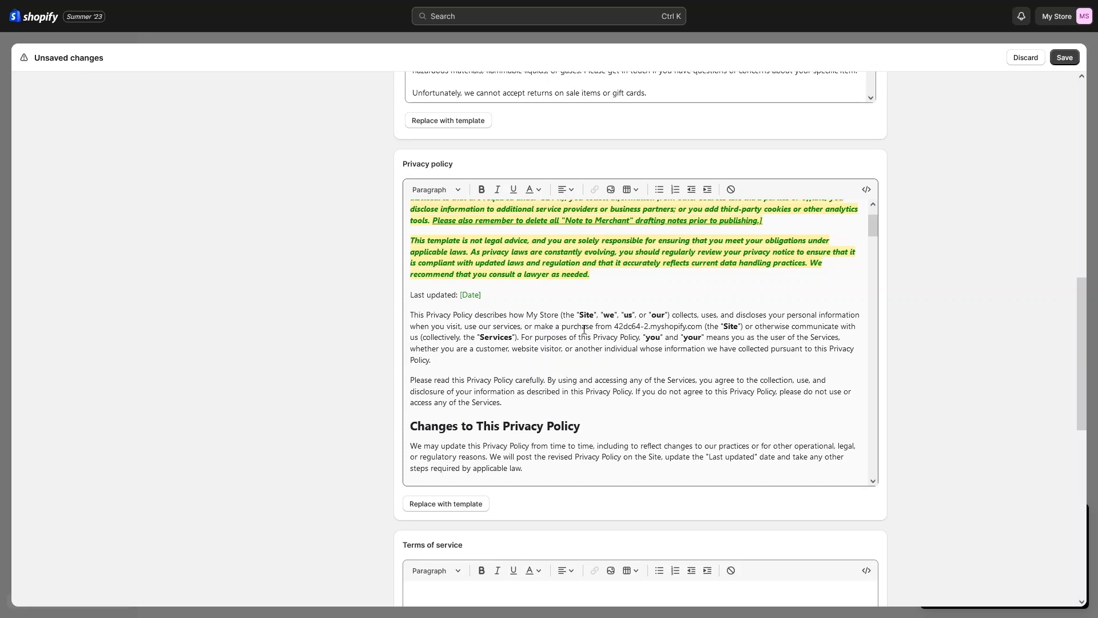
scroll(584, 330, "down", 3)
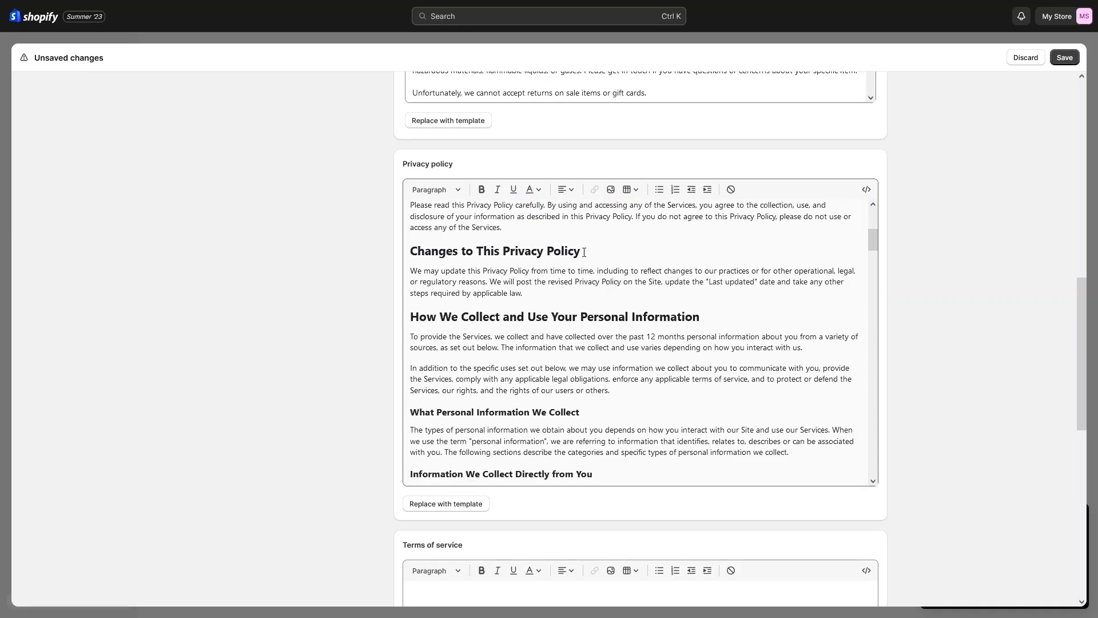
scroll(538, 256, "down", 1)
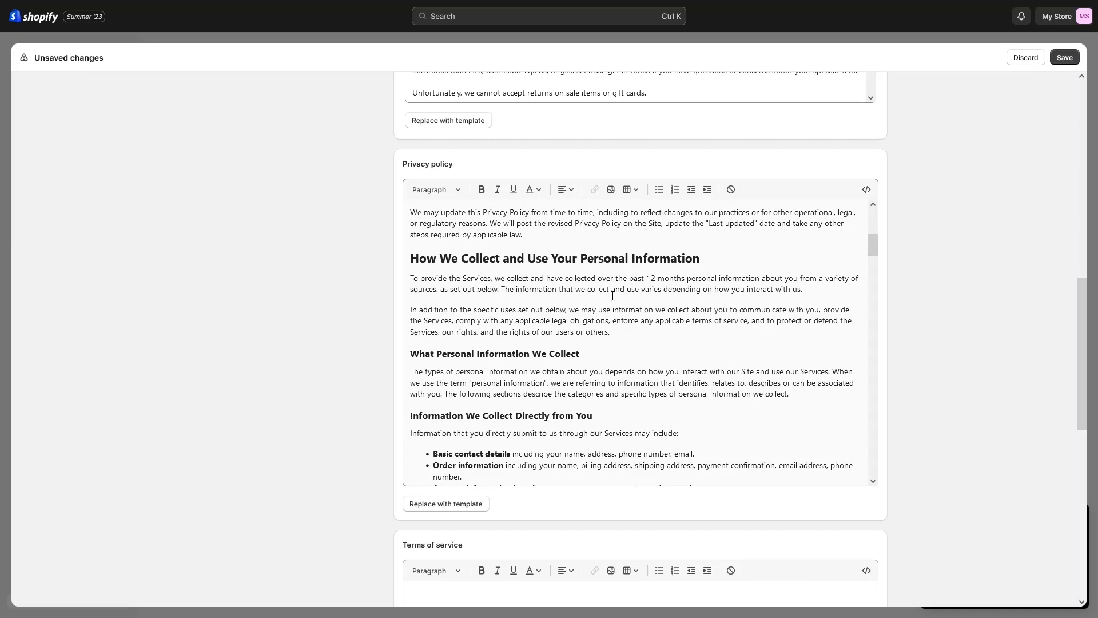
scroll(610, 293, "down", 1)
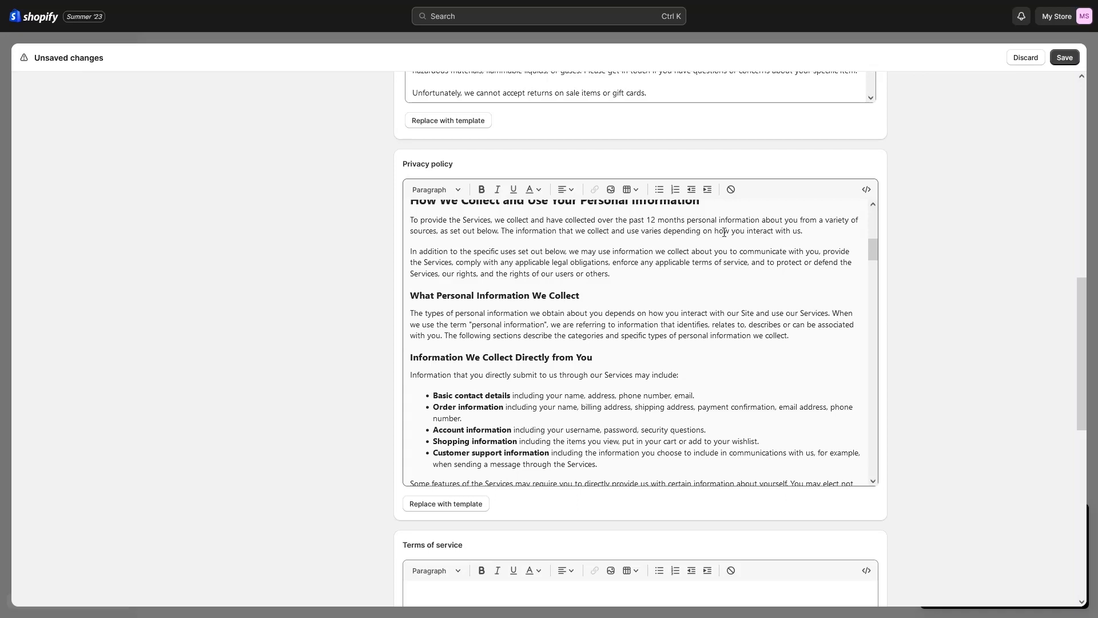
scroll(702, 257, "down", 1)
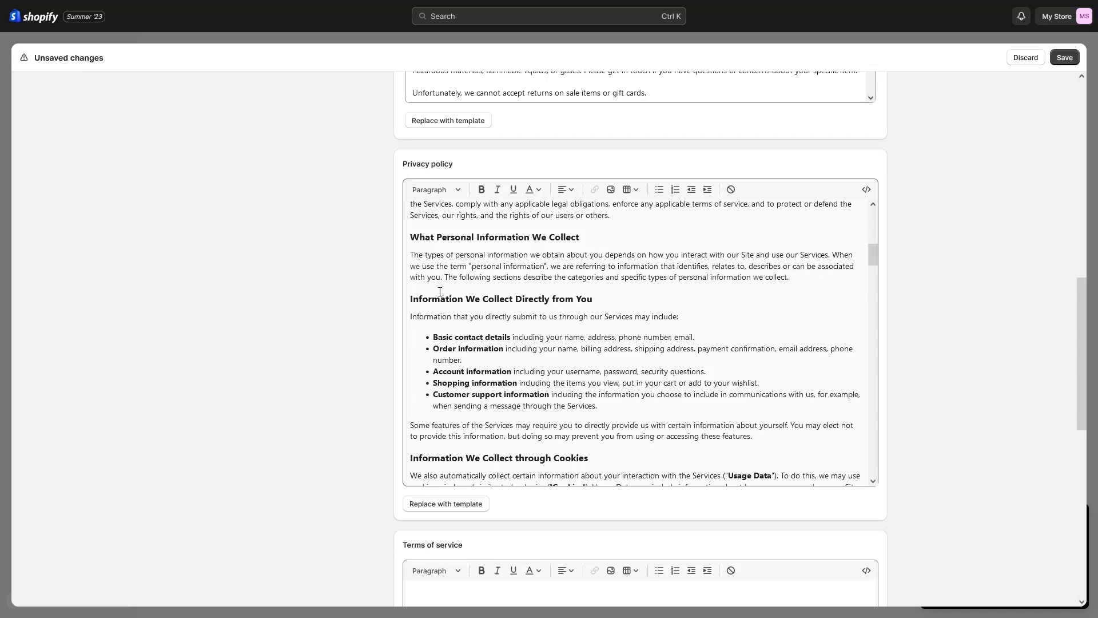
scroll(440, 292, "down", 1)
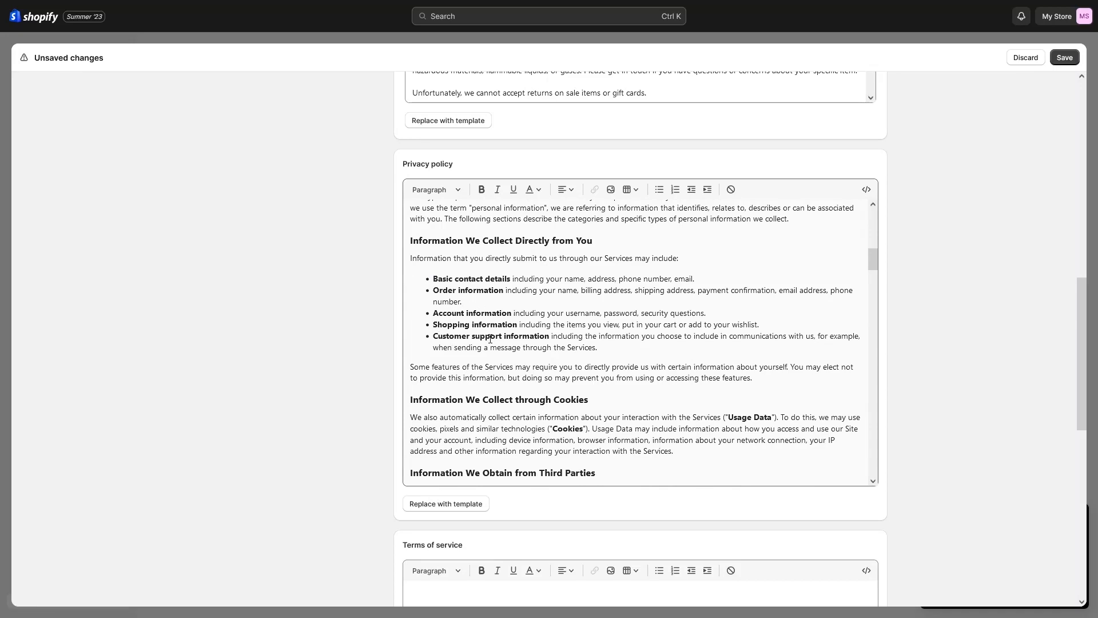
- Read through the privacy policy's sections on cookies, third parties, use of personal information, children's data, and security and retention
scroll(491, 338, "down", 3)
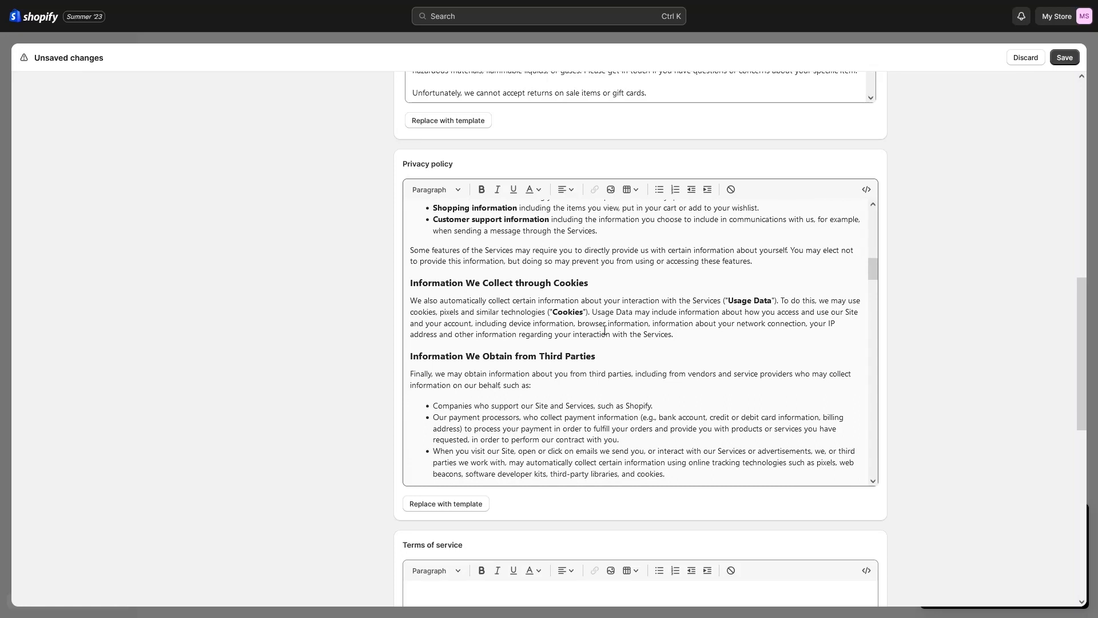
scroll(770, 332, "down", 1)
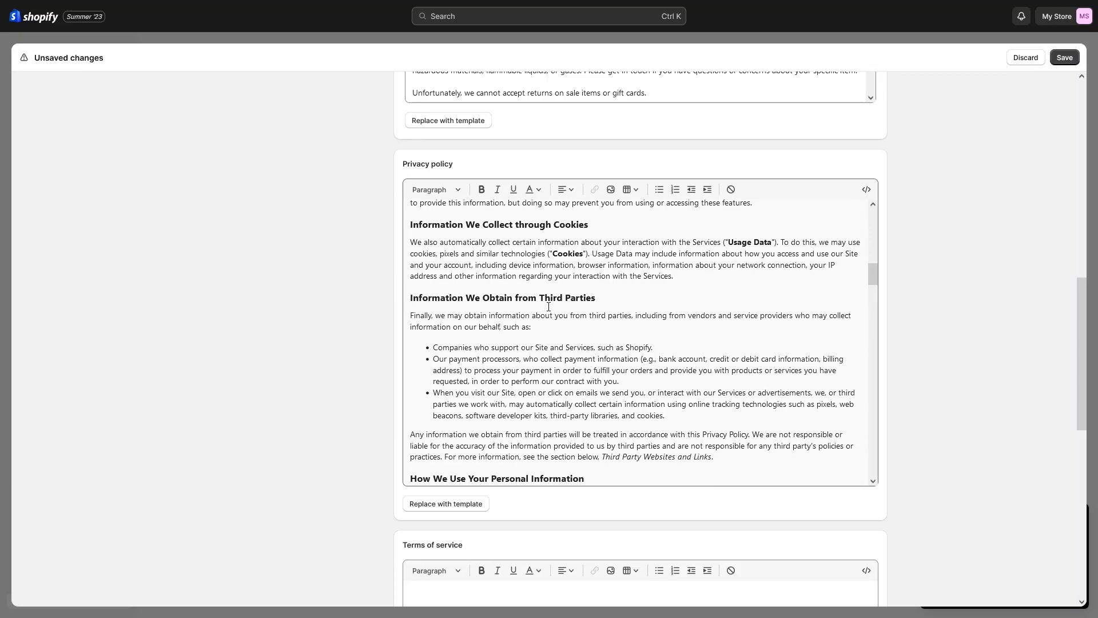
scroll(537, 308, "down", 3)
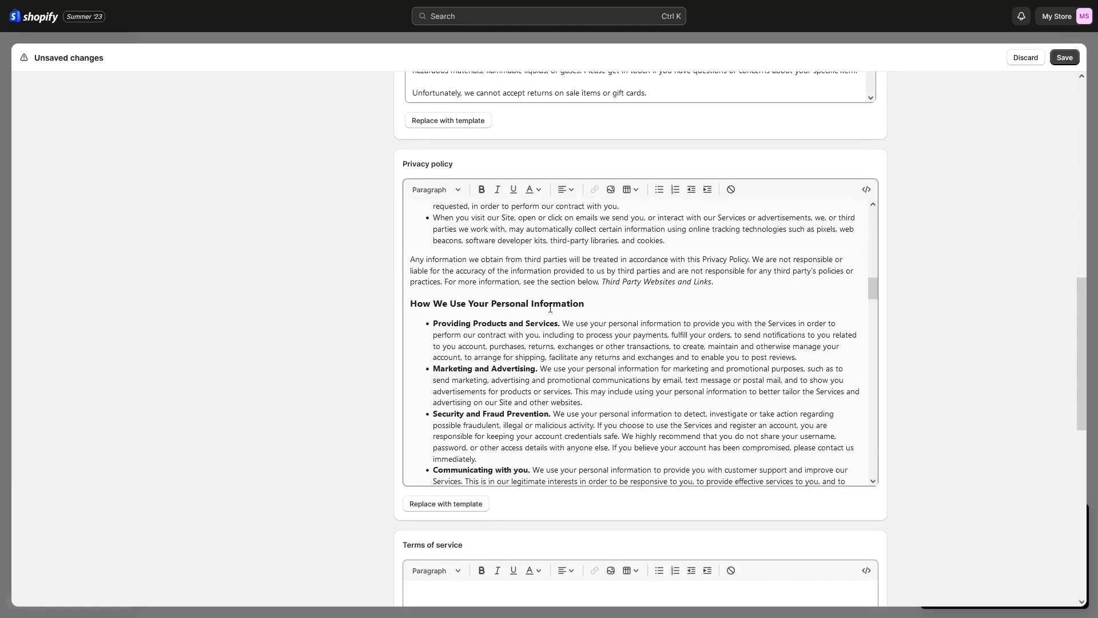
scroll(550, 308, "down", 1)
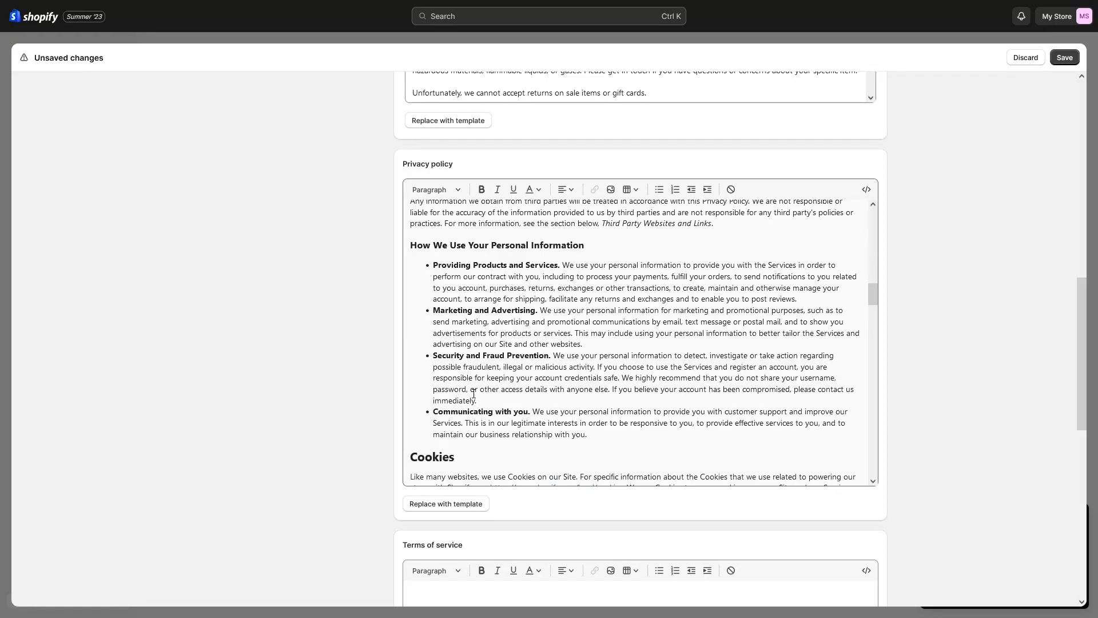
scroll(869, 329, "down", 1)
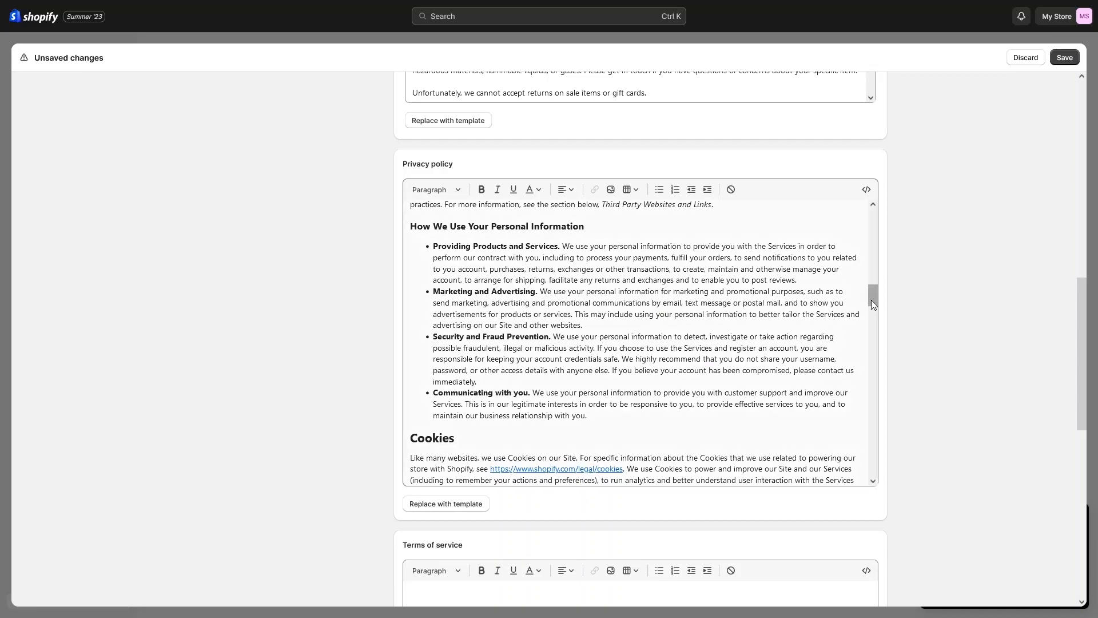
left_click_drag(872, 303, 625, 397)
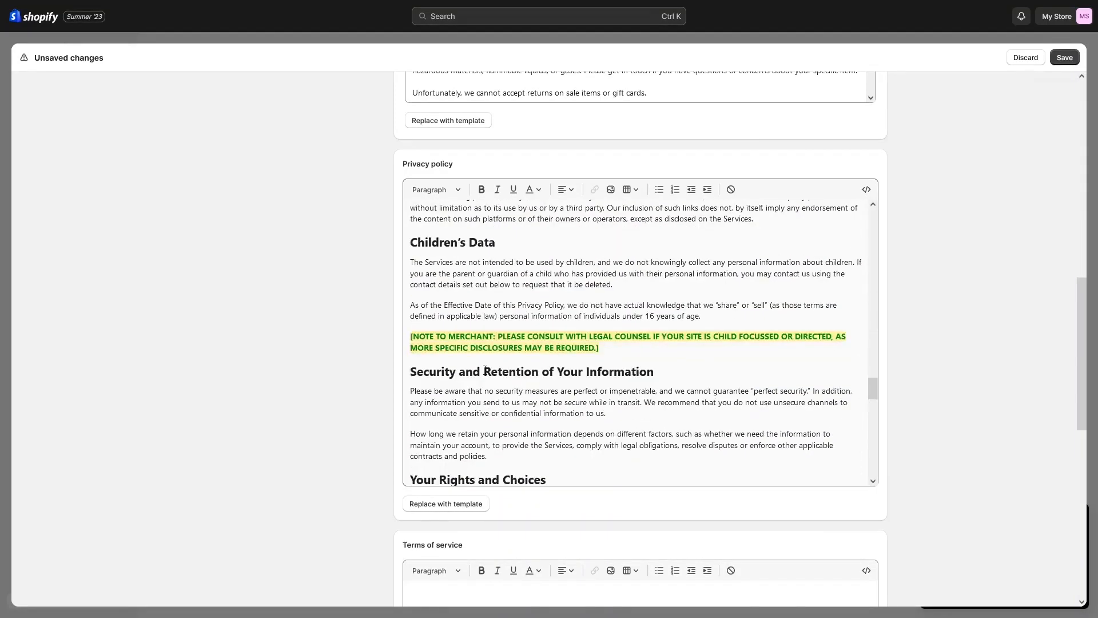
scroll(485, 371, "down", 4)
- Fill the terms of service with the template content and read through its numbered sections
scroll(351, 437, "down", 6)
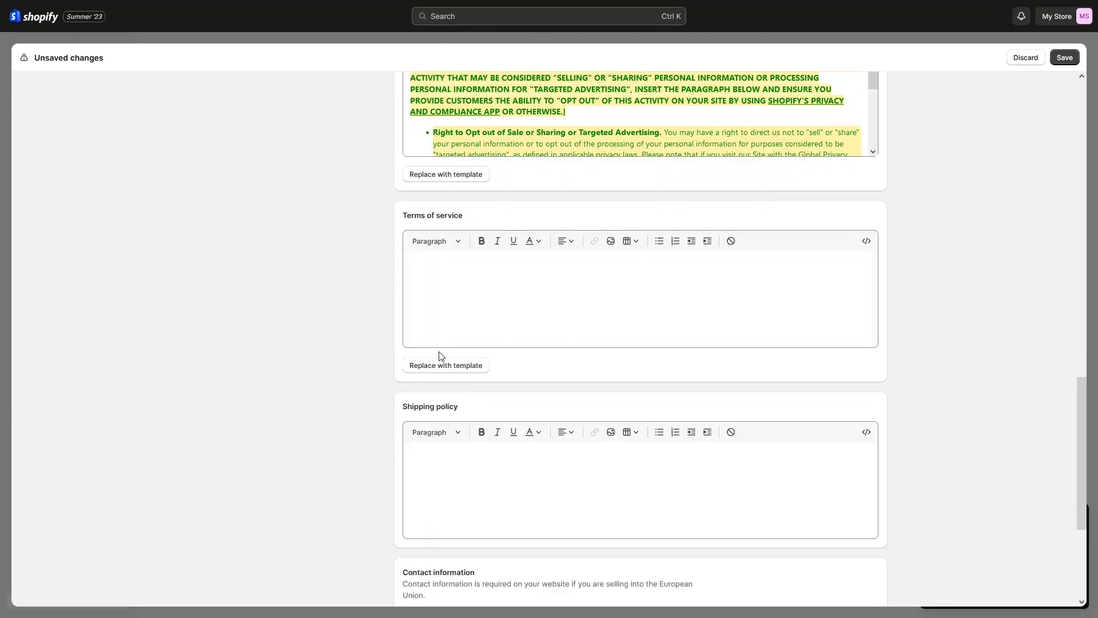
left_click(444, 365)
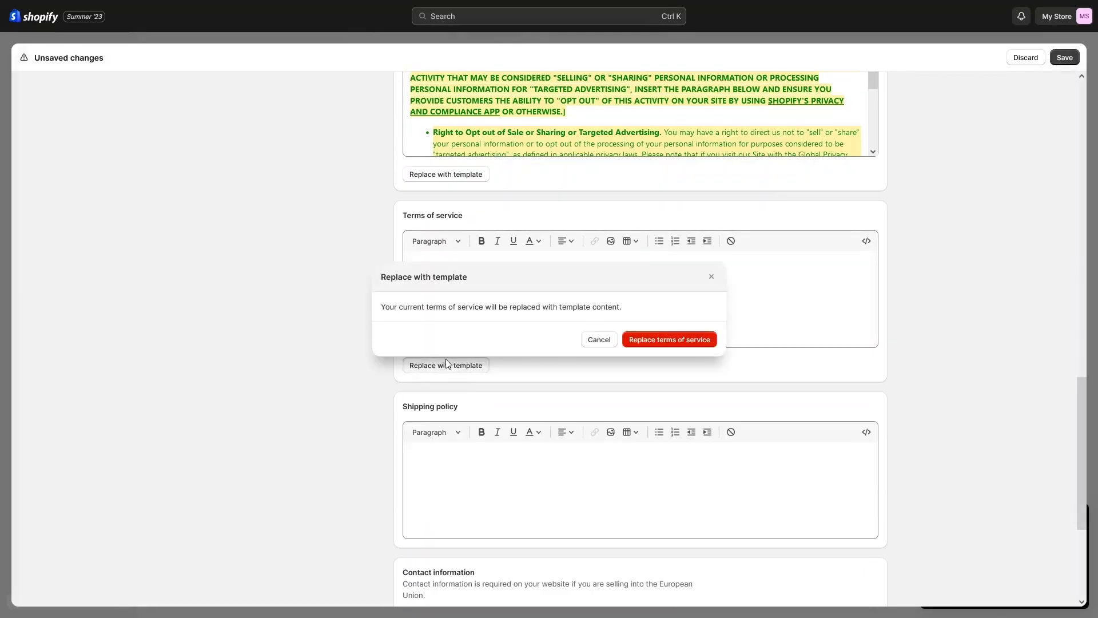
left_click(677, 340)
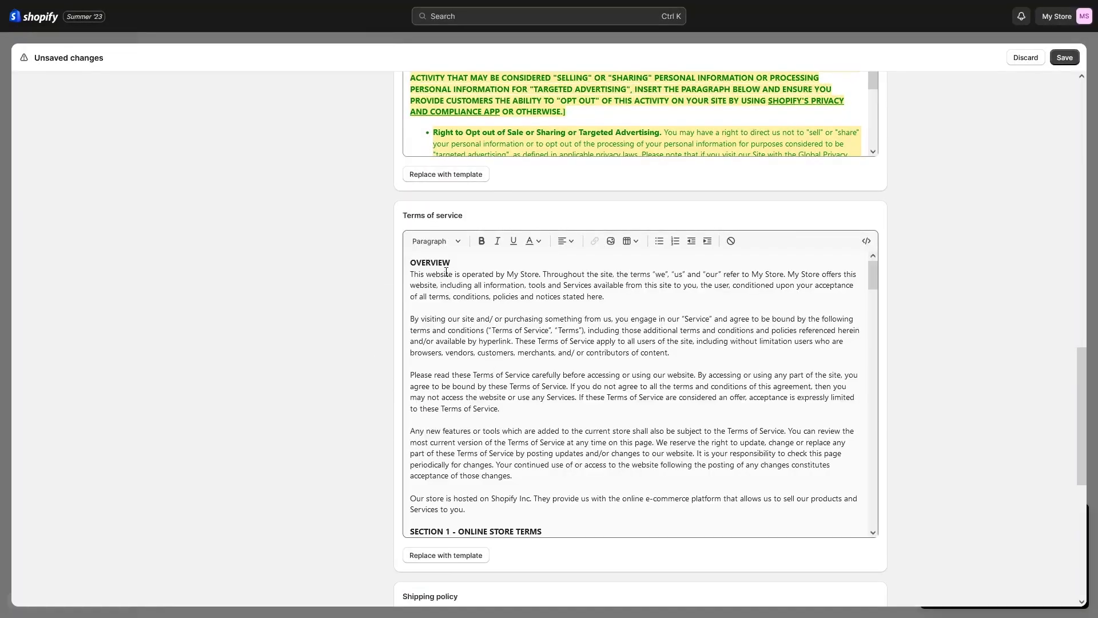
scroll(446, 272, "down", 3)
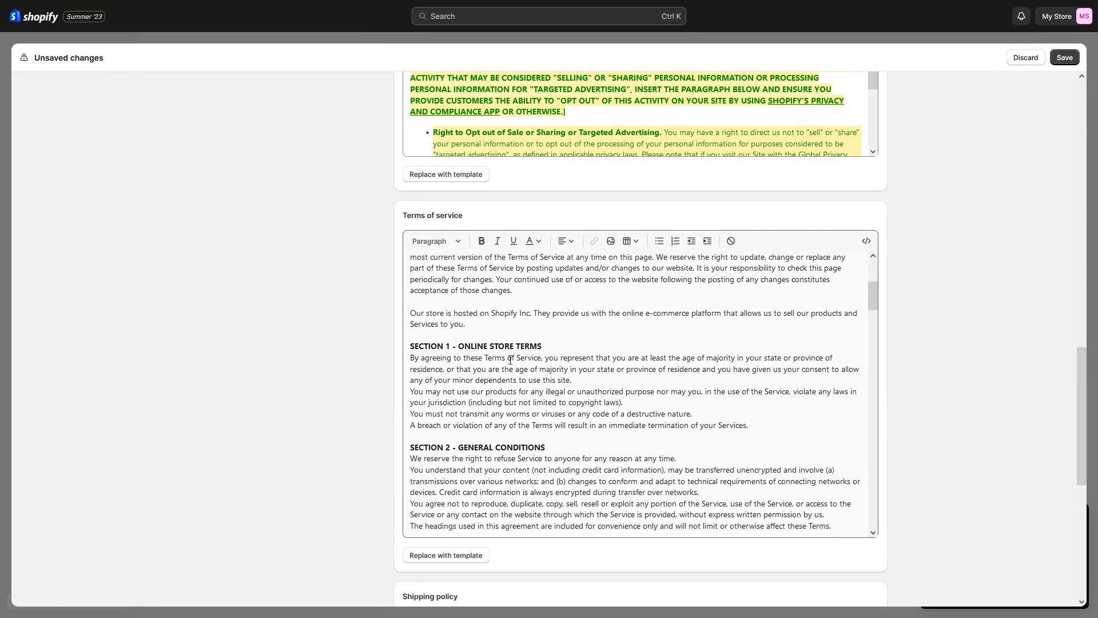
scroll(510, 359, "down", 4)
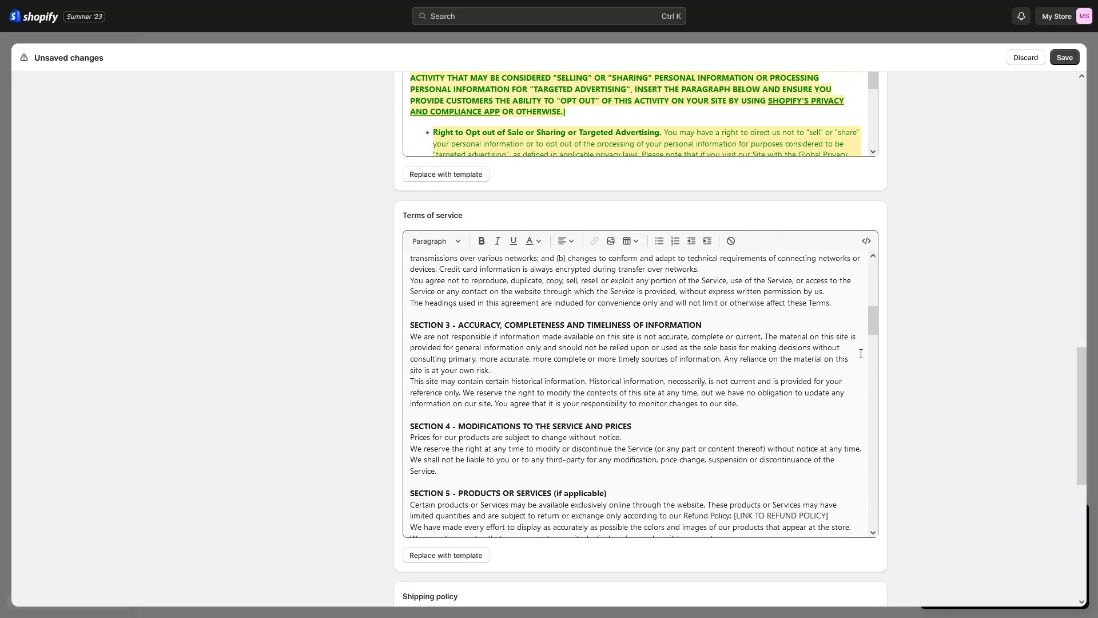
left_click_drag(879, 329, 875, 422)
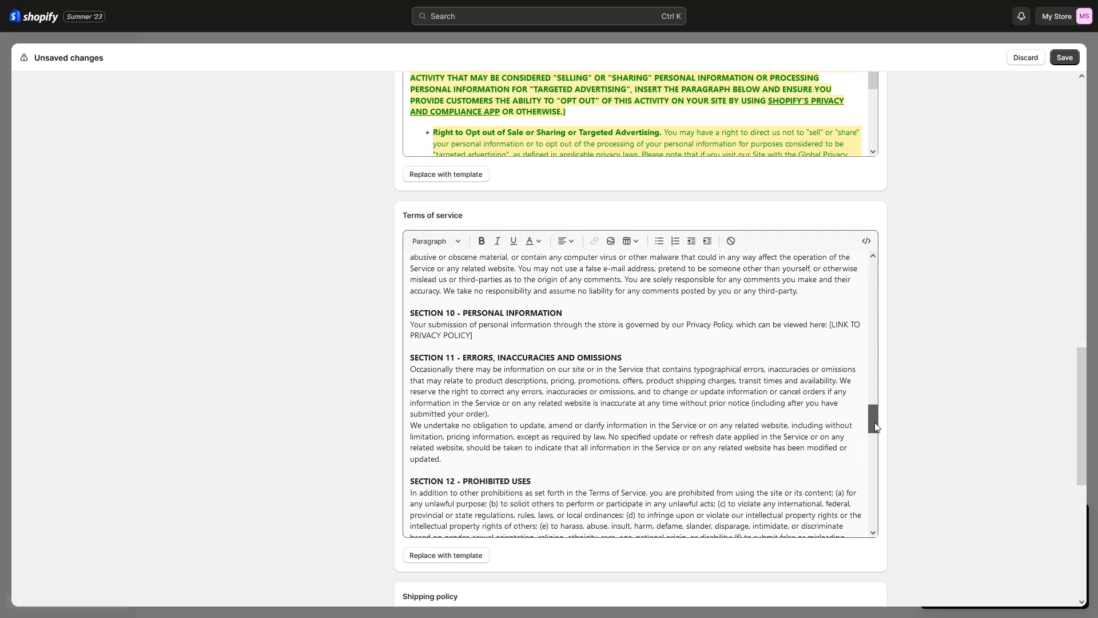
left_click_drag(876, 427, 876, 452)
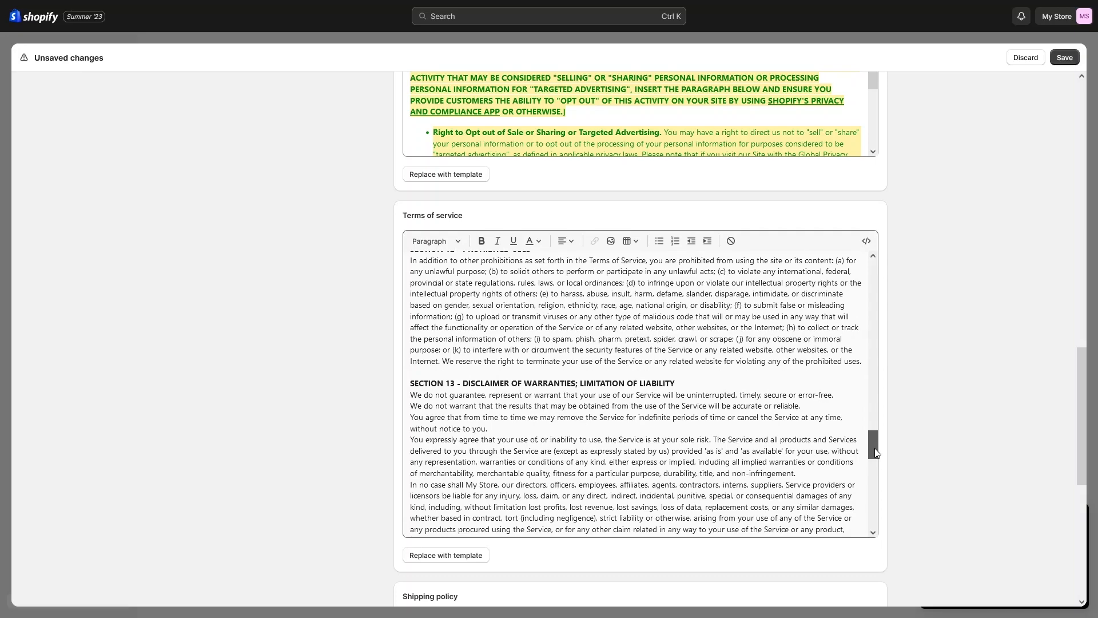
left_click_drag(875, 453, 874, 463)
- Switch to the Shopify blog's shipping policy article and copy the template text from the order processing note through the refunds, returns and exchanges section
scroll(314, 400, "down", 5)
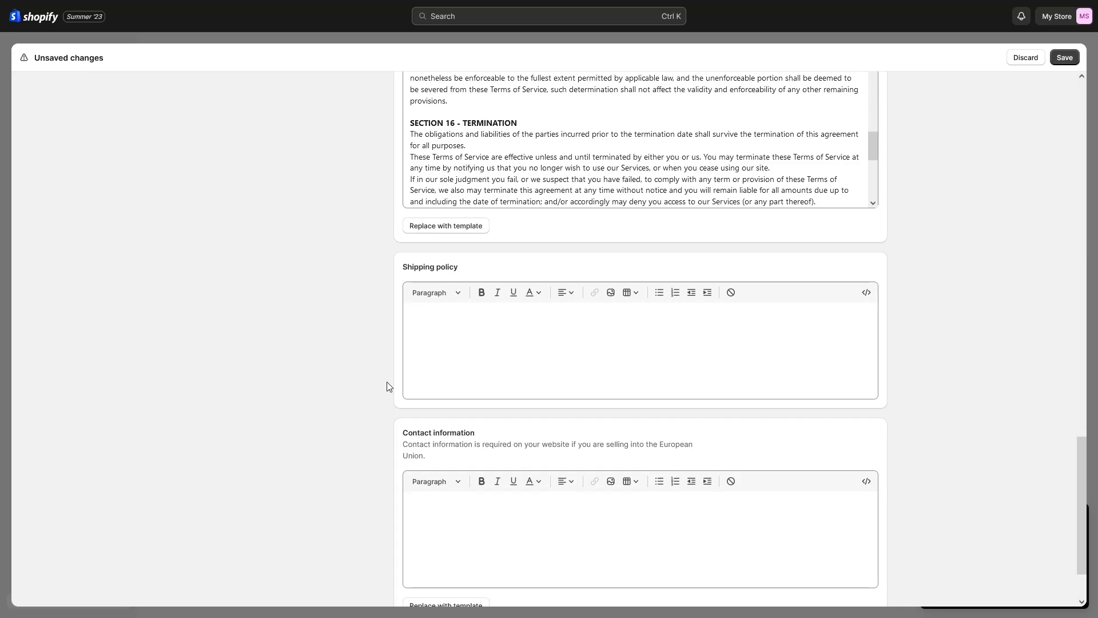
left_click(171, 6)
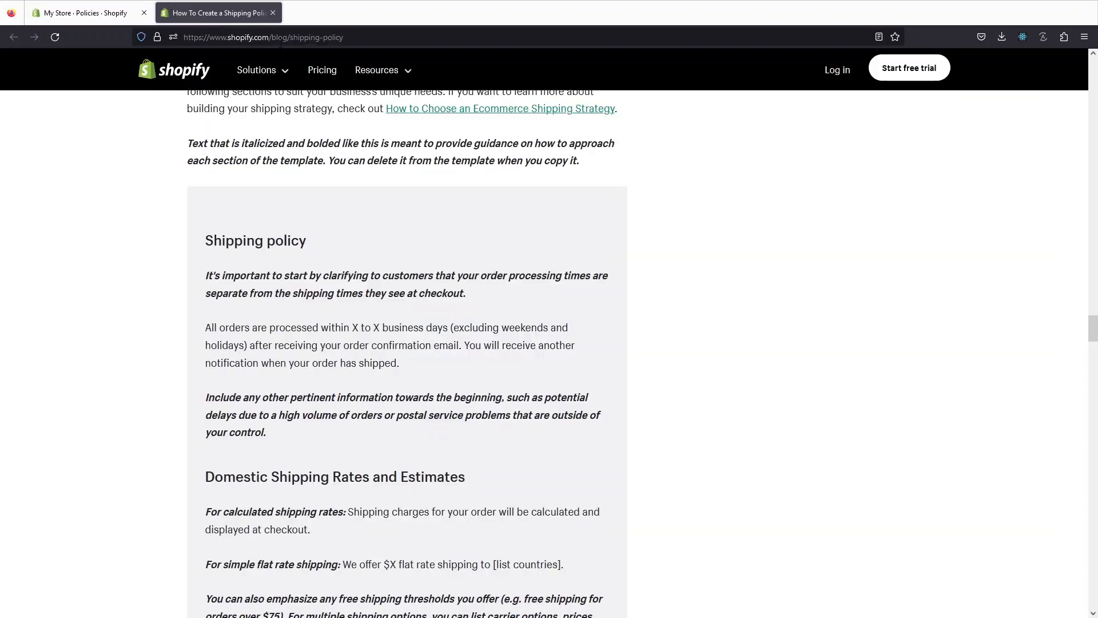
double_click(286, 36)
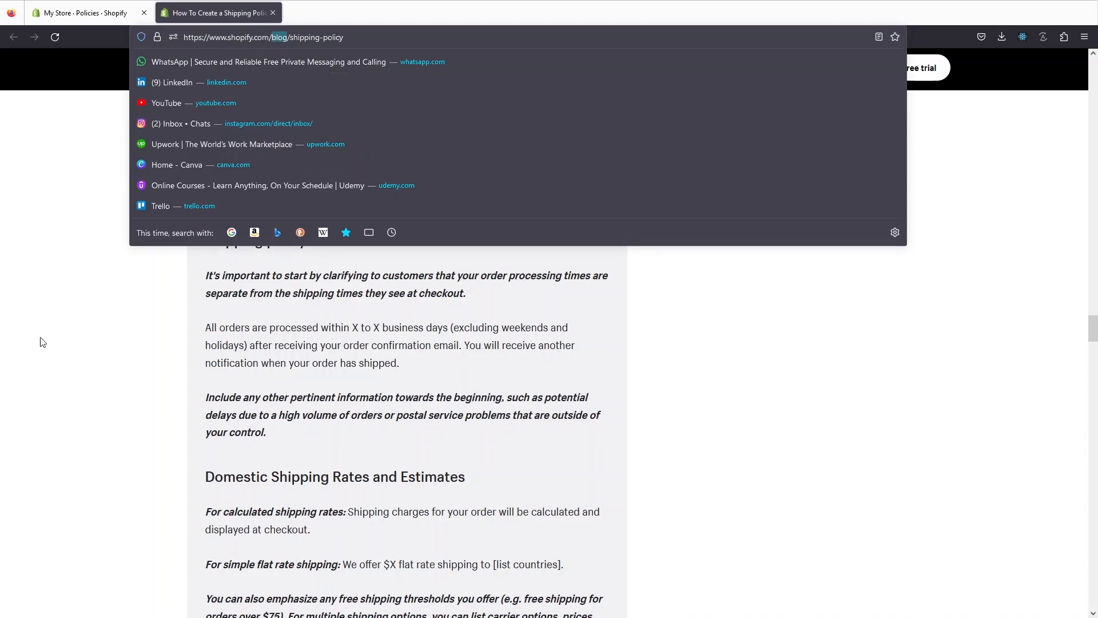
left_click(37, 352)
scroll(57, 326, "down", 1)
scroll(85, 292, "down", 1)
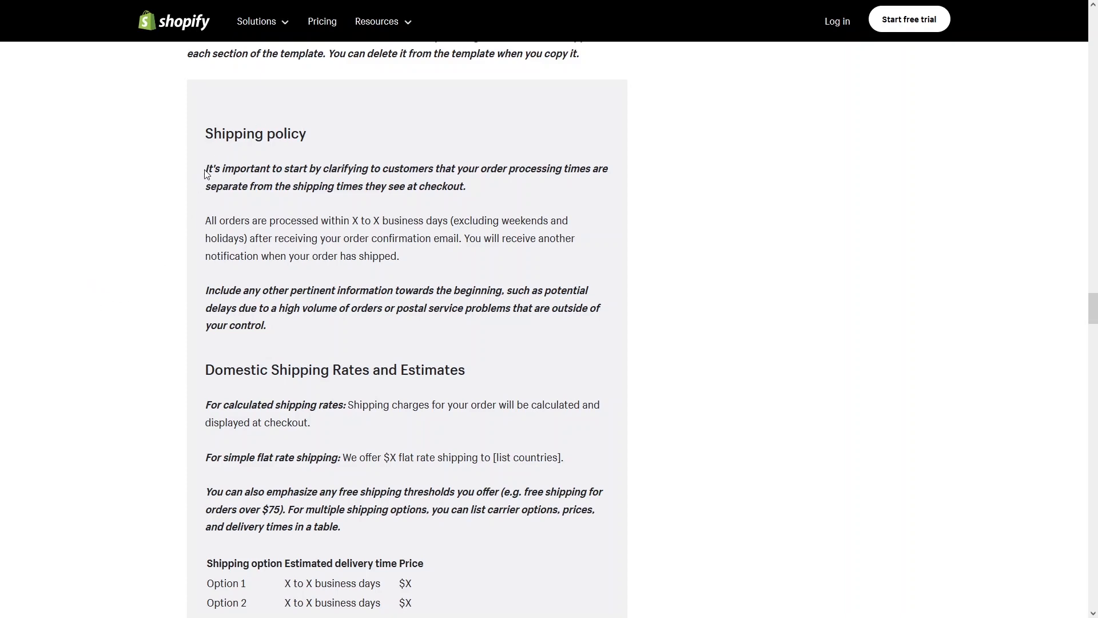
left_click_drag(207, 173, 397, 500)
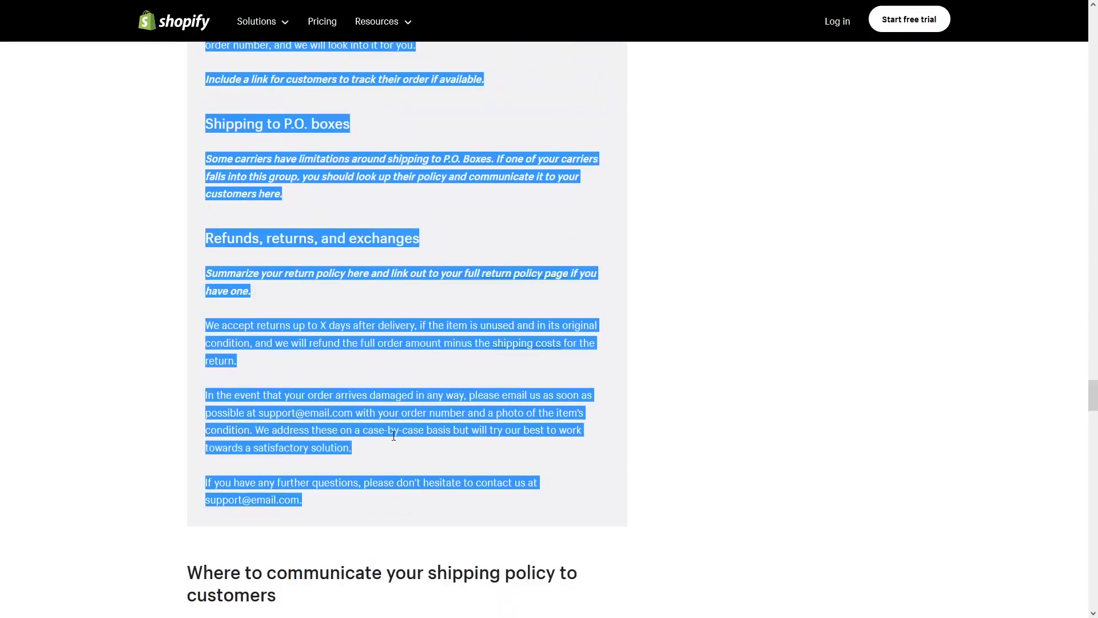
- Return to the store's policy settings and paste the copied template text into the empty shipping policy
mouse_move(147, 2)
left_click(90, 5)
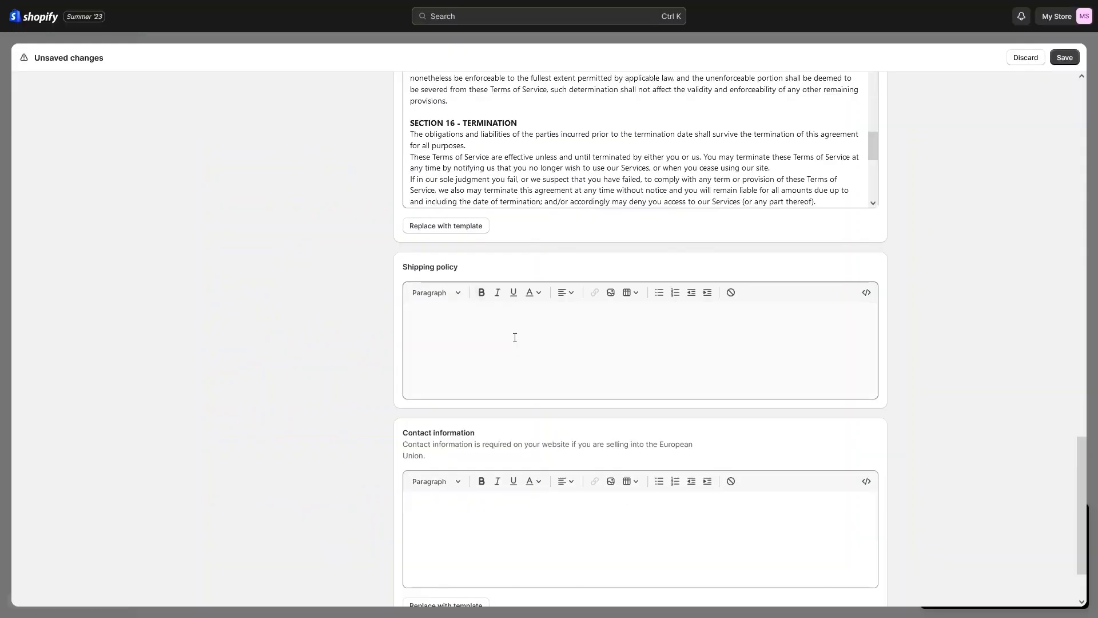
left_click(515, 337)
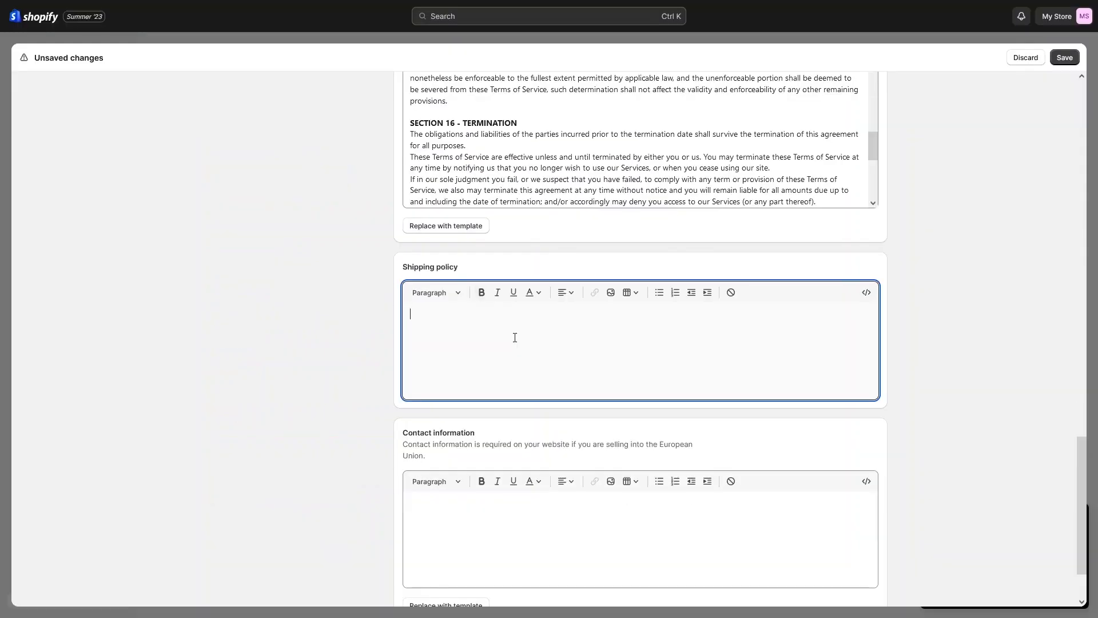
key("ctrl+v")
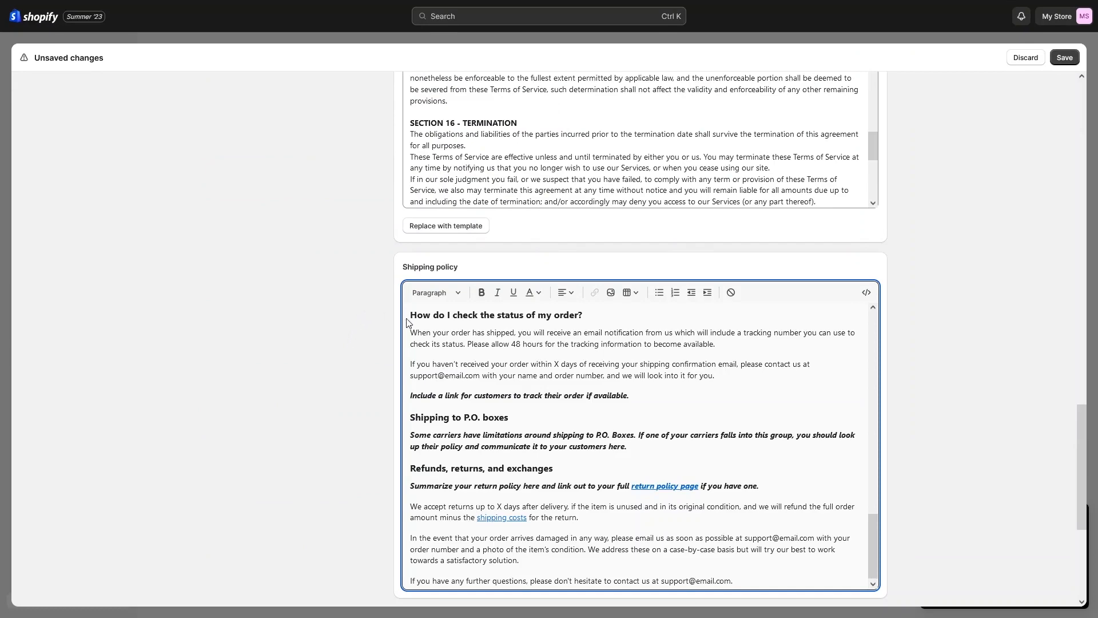
left_click(375, 349)
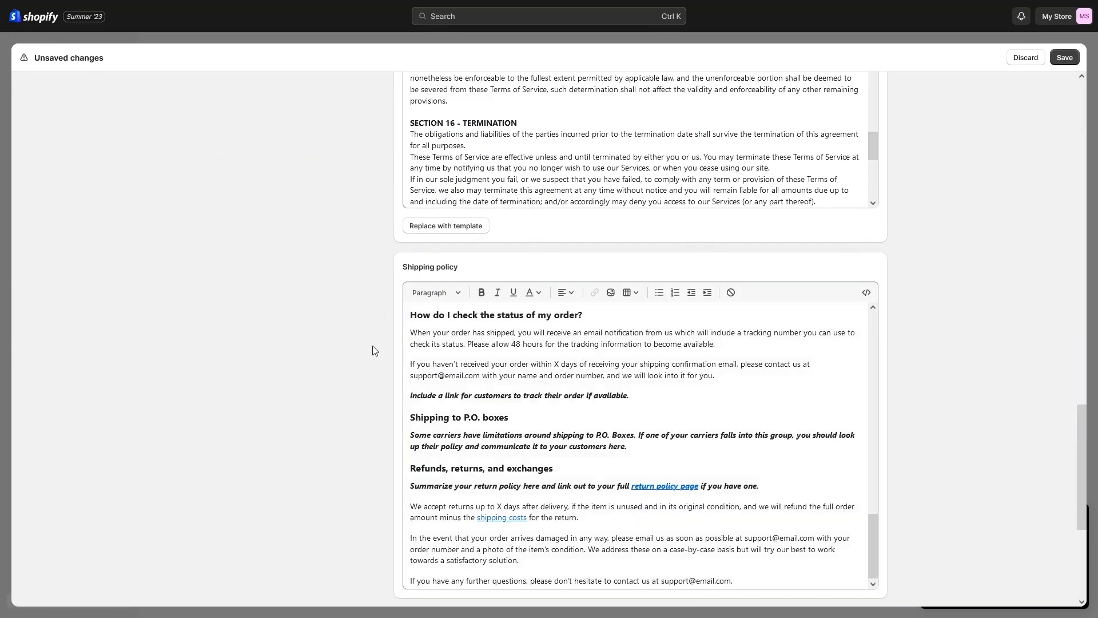
- Fill the contact information with the template content and save the policy changes
scroll(375, 348, "down", 5)
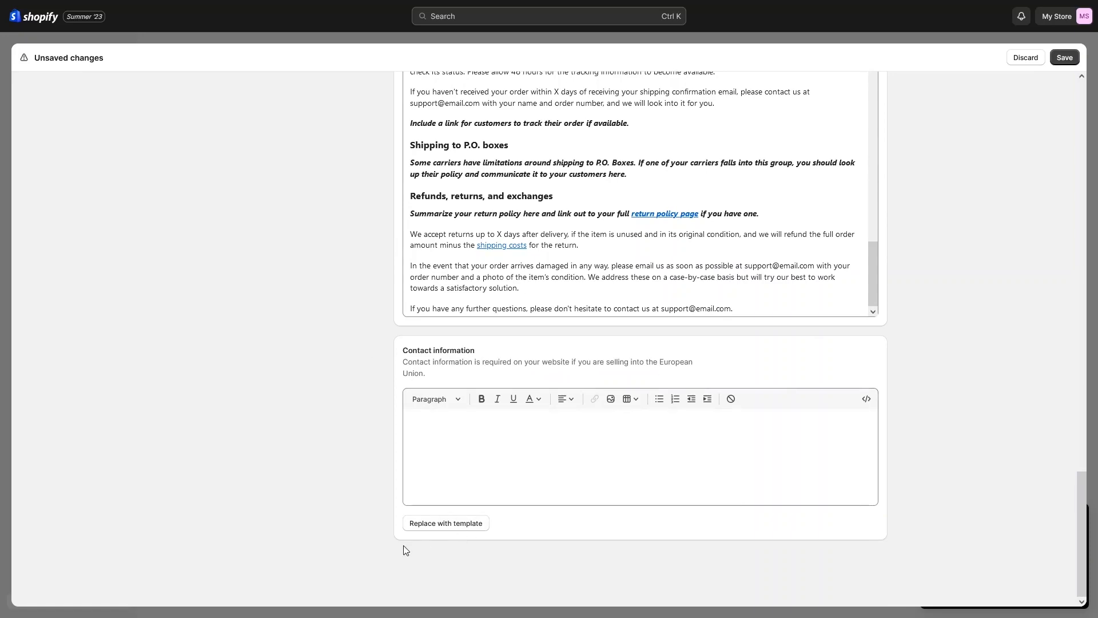
left_click(421, 525)
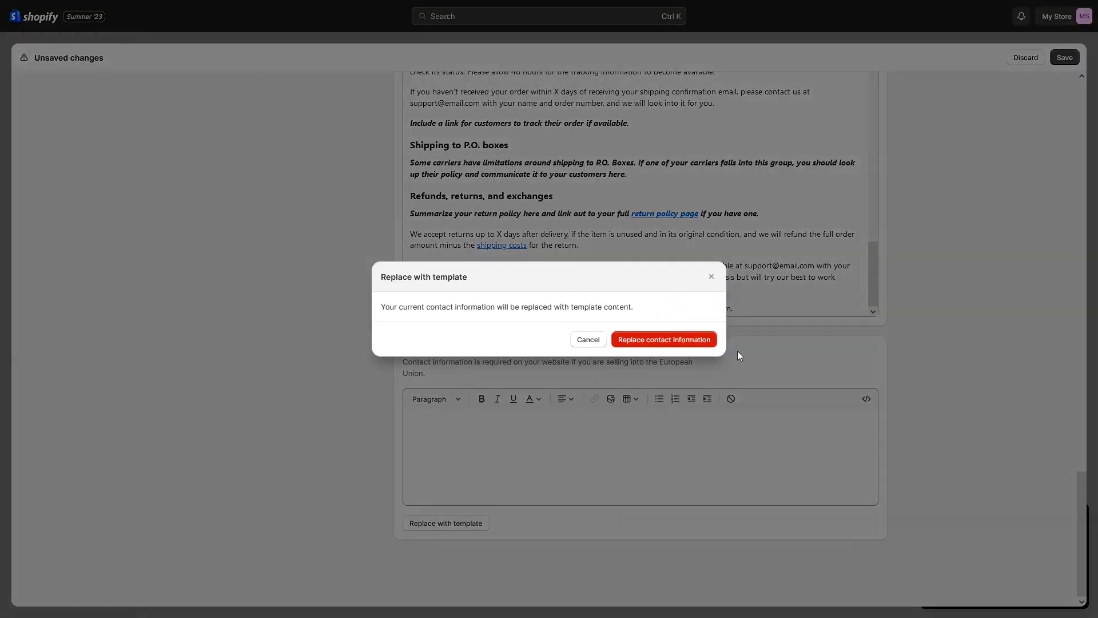
left_click(666, 340)
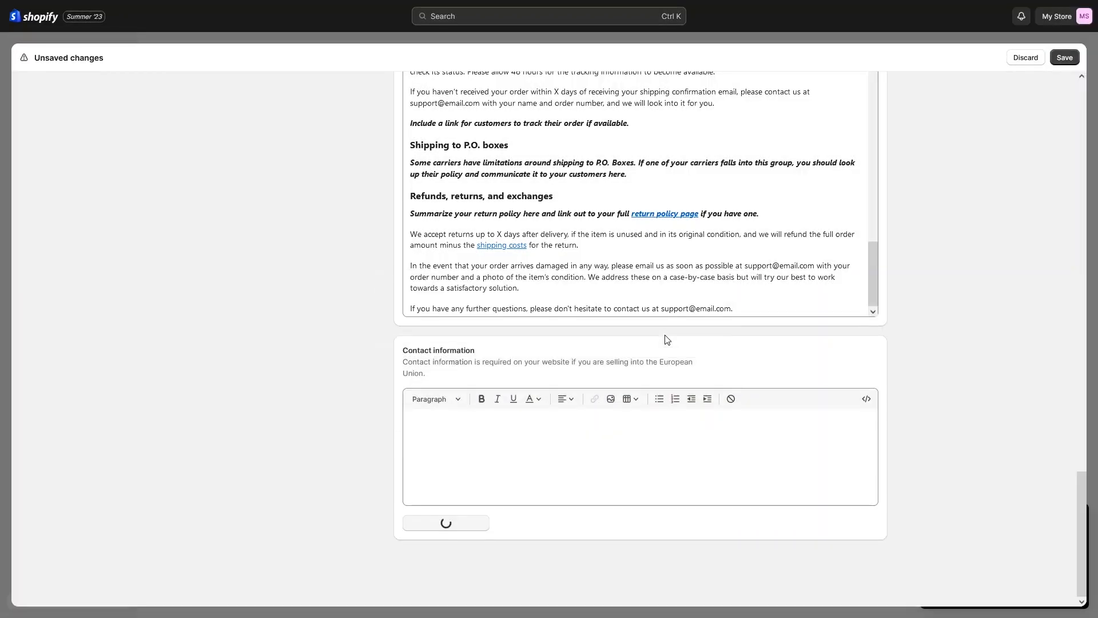
scroll(522, 466, "down", 1)
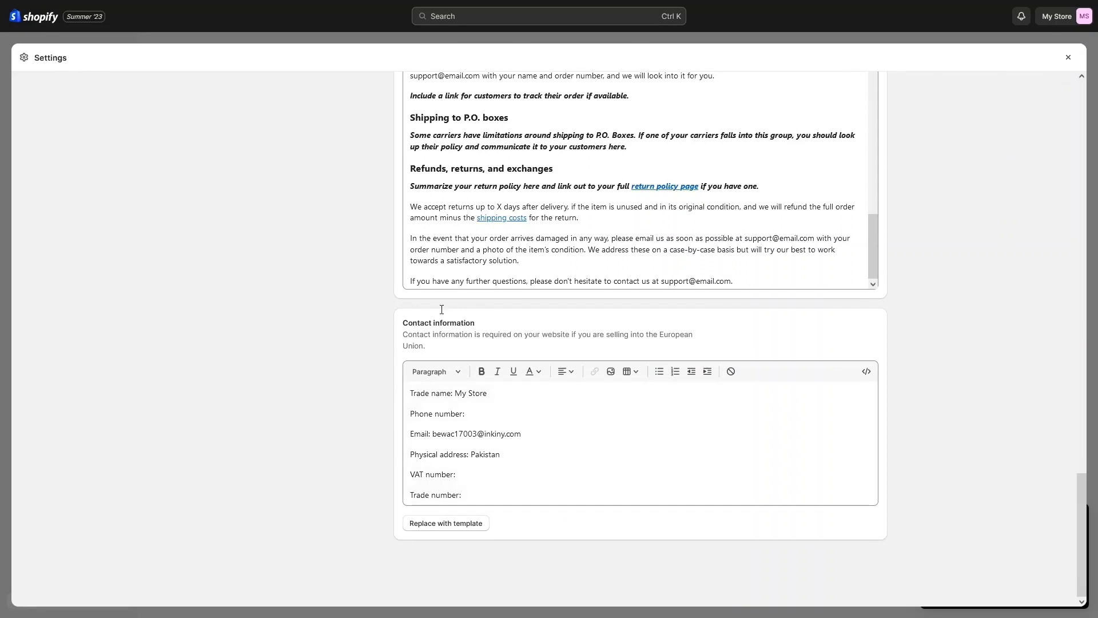
- Close the settings and open the Footer menu from the online store's navigation menus
left_click(1069, 60)
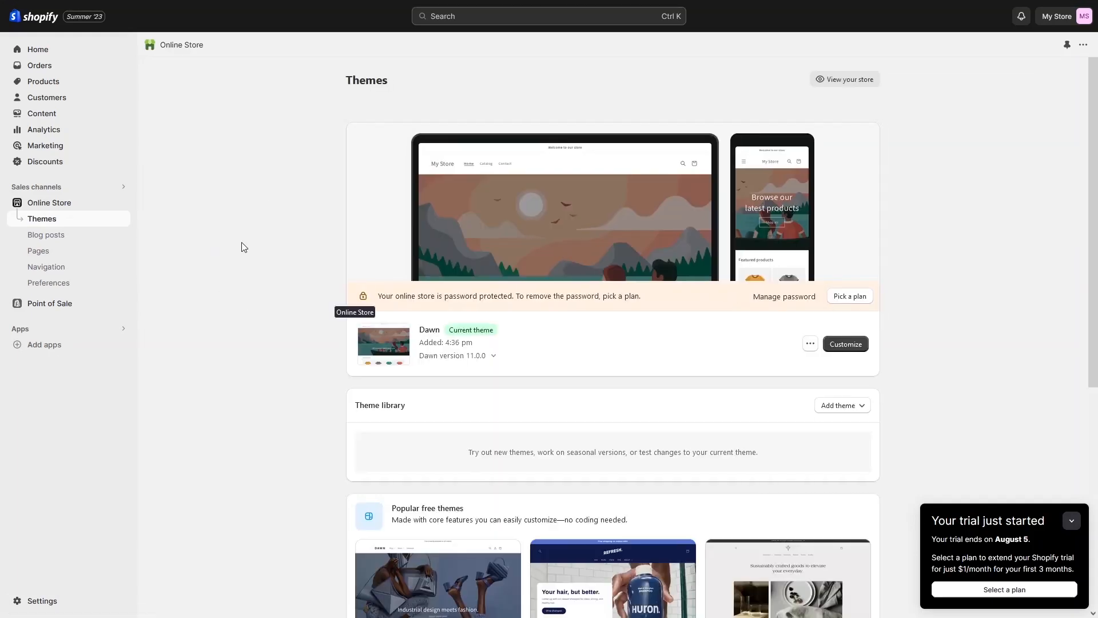
left_click(65, 273)
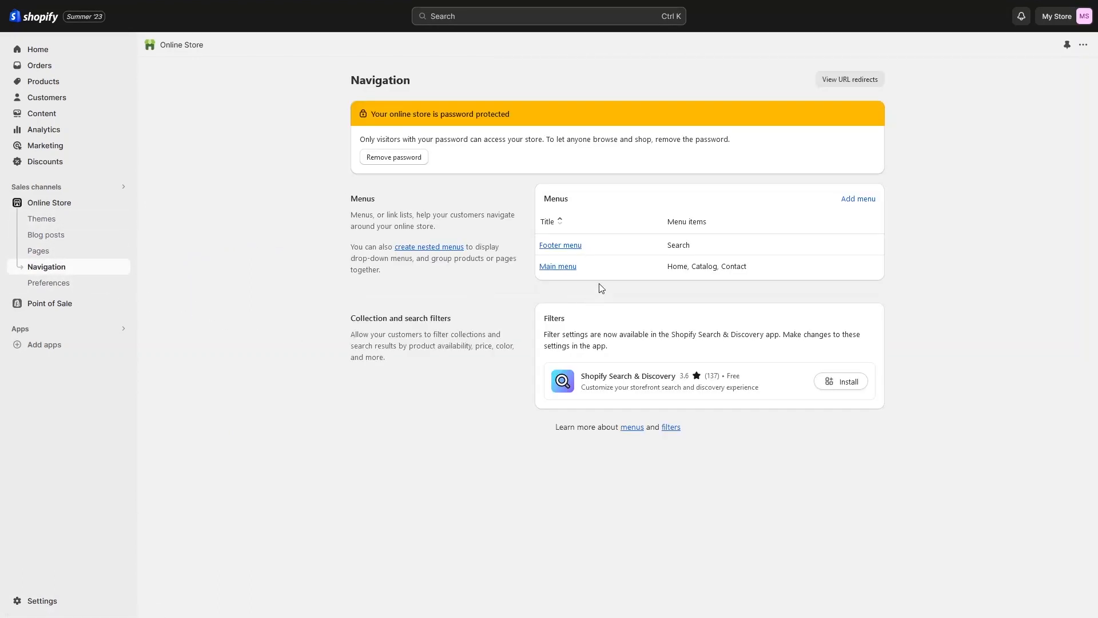
left_click(567, 247)
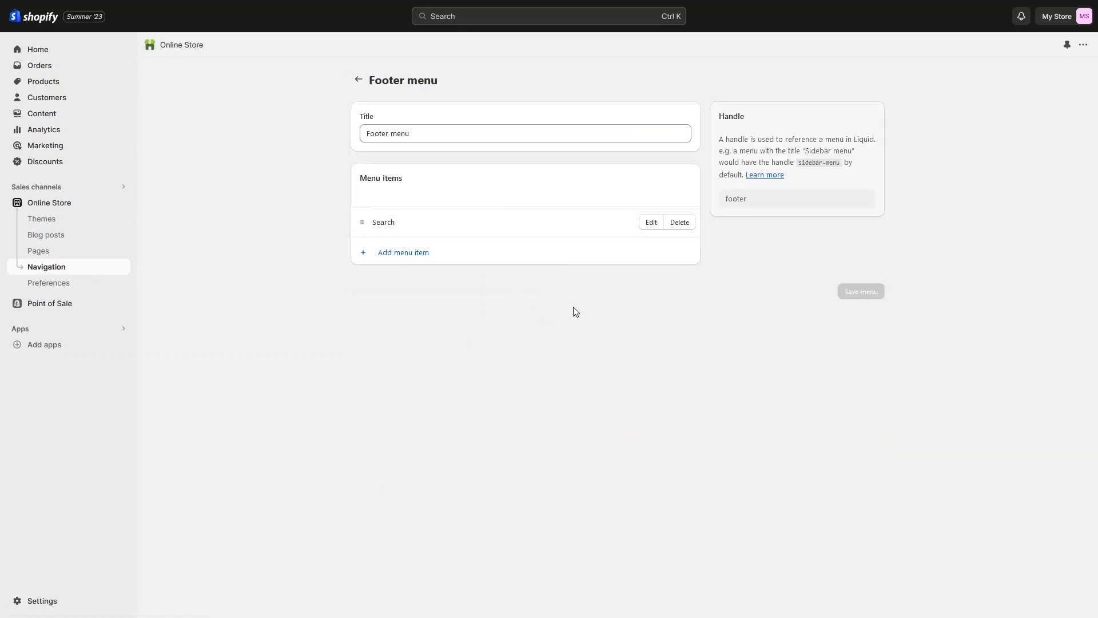
- Add a footer menu item named Policy 1 that links to the Contact Information policy
left_click(414, 255)
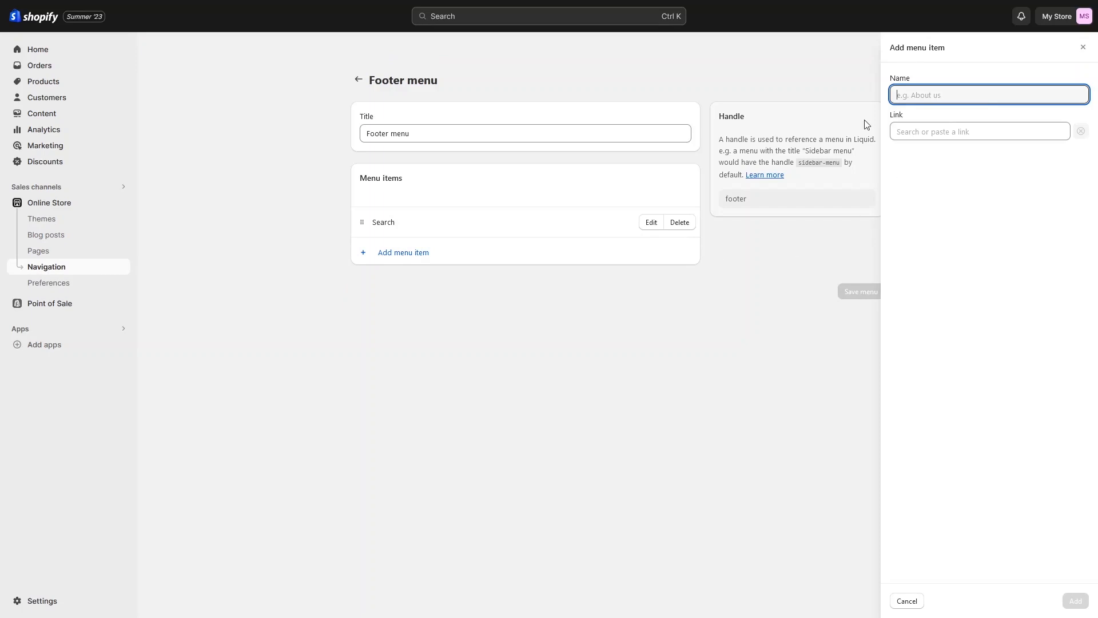
type("Policy 1")
left_click(952, 131)
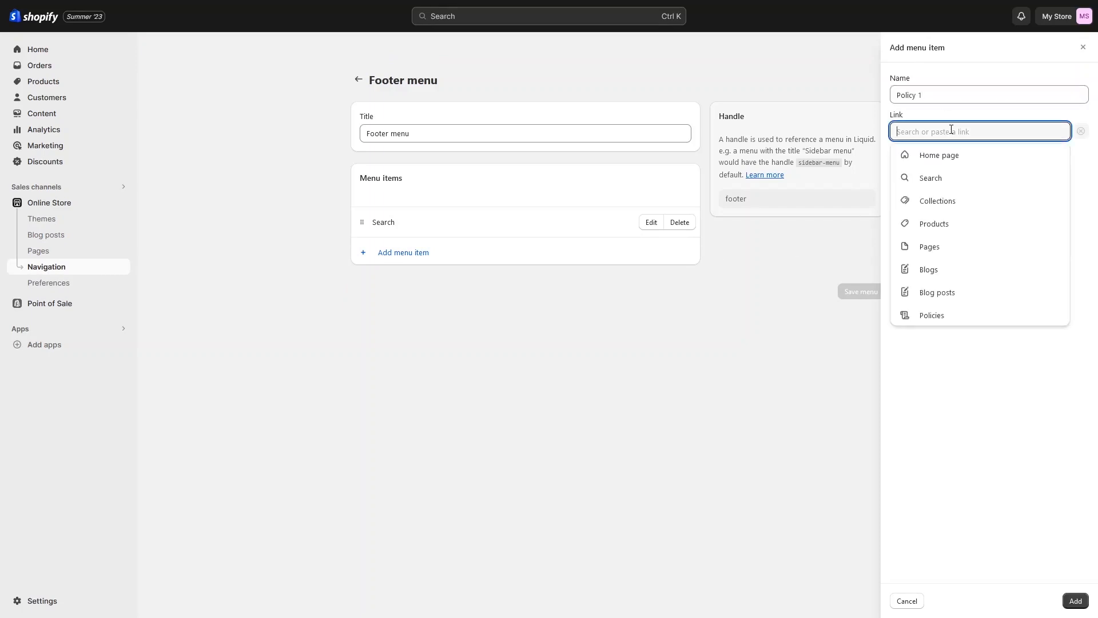
left_click(943, 316)
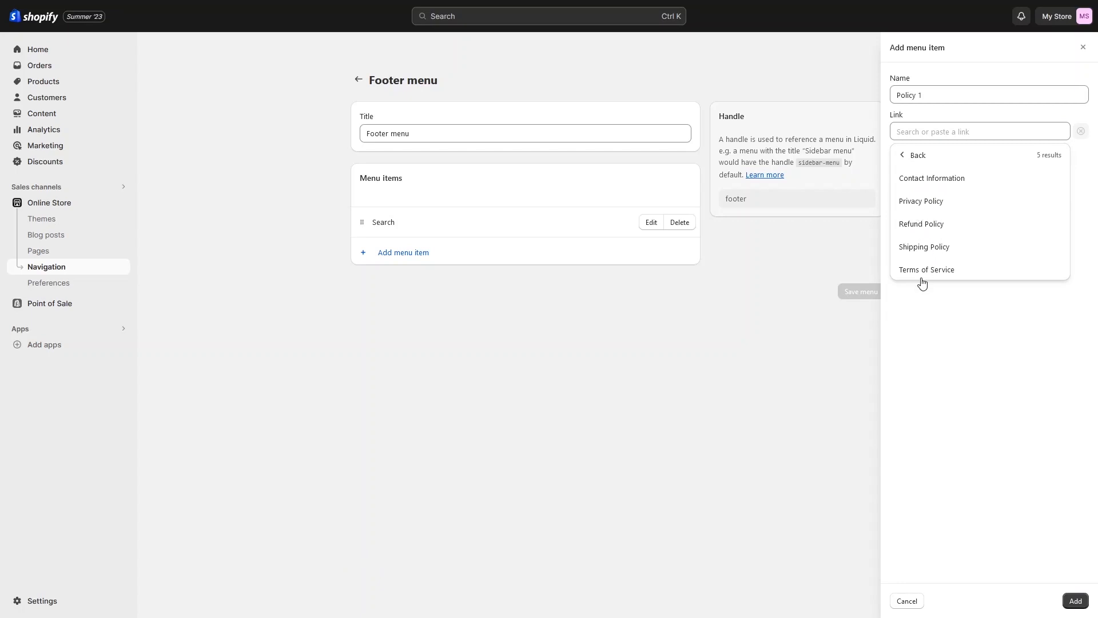
left_click(922, 183)
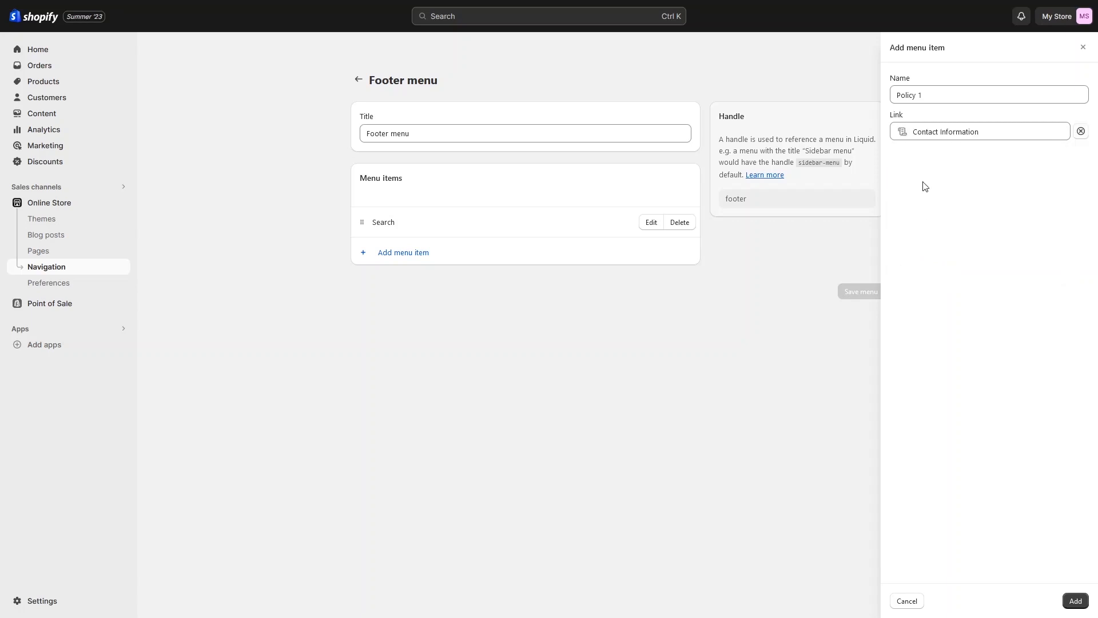
left_click(1076, 601)
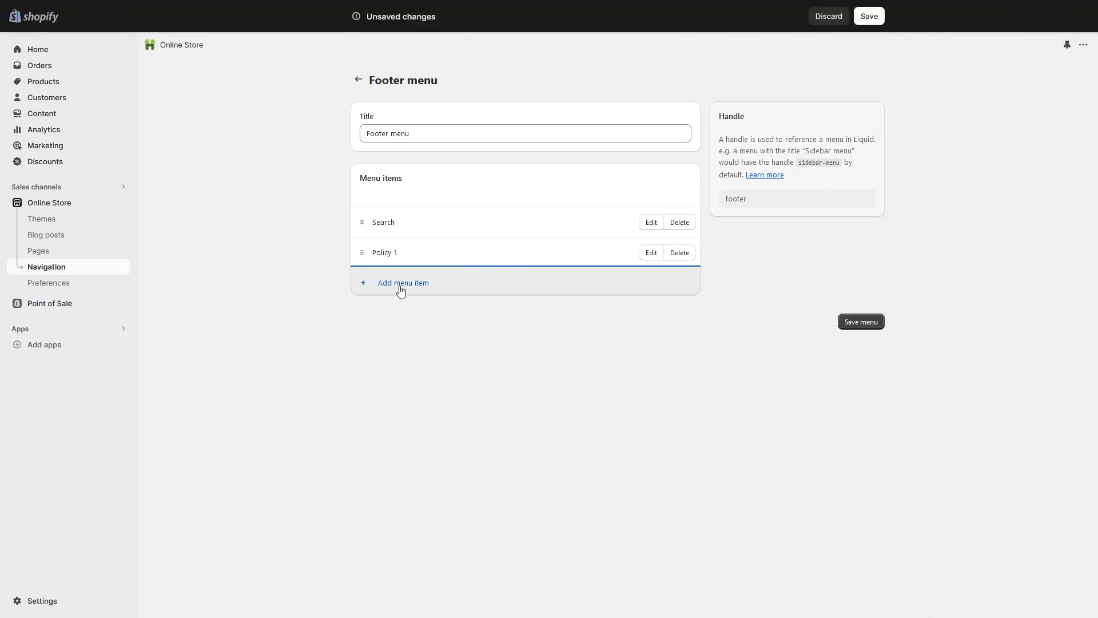
- Add a footer menu item named Policy 2 that links to the Privacy Policy
left_click(411, 292)
type("Policy 2")
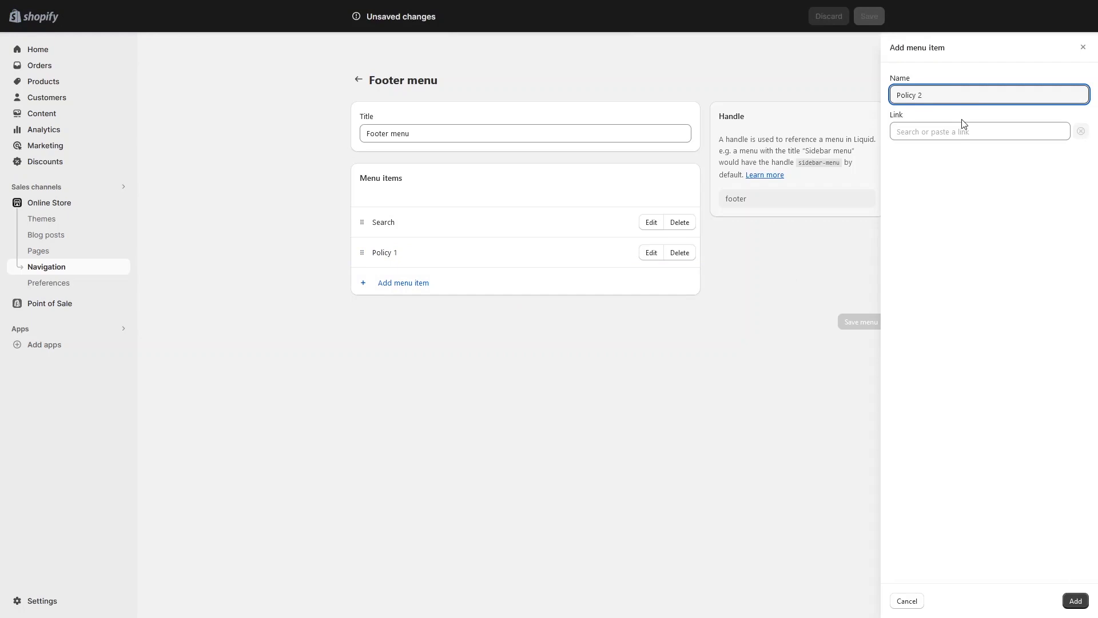
left_click(964, 129)
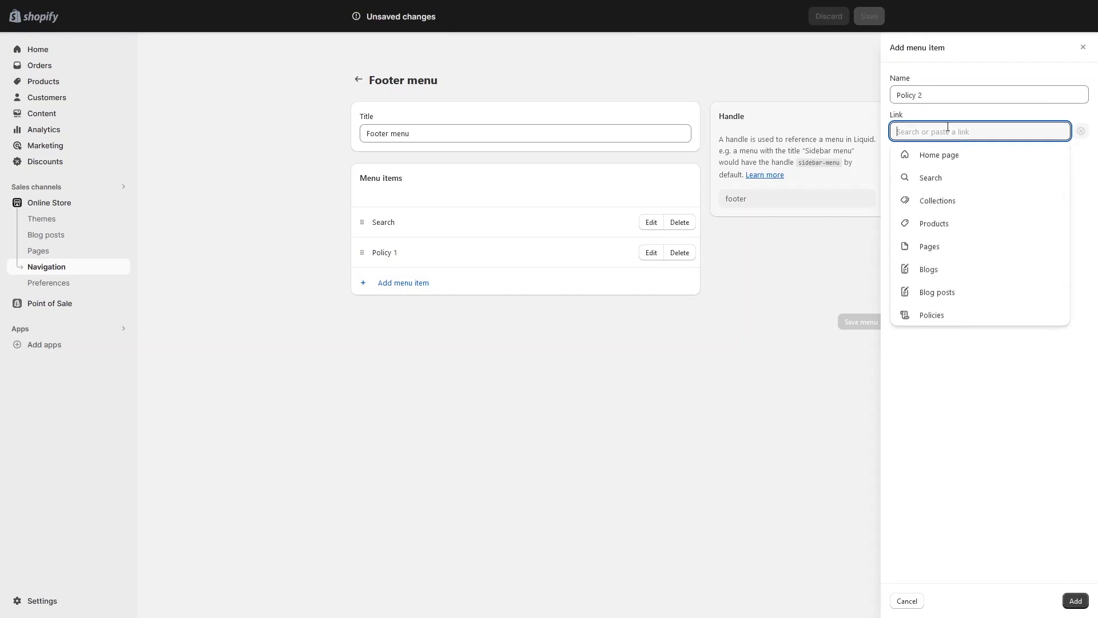
left_click(929, 316)
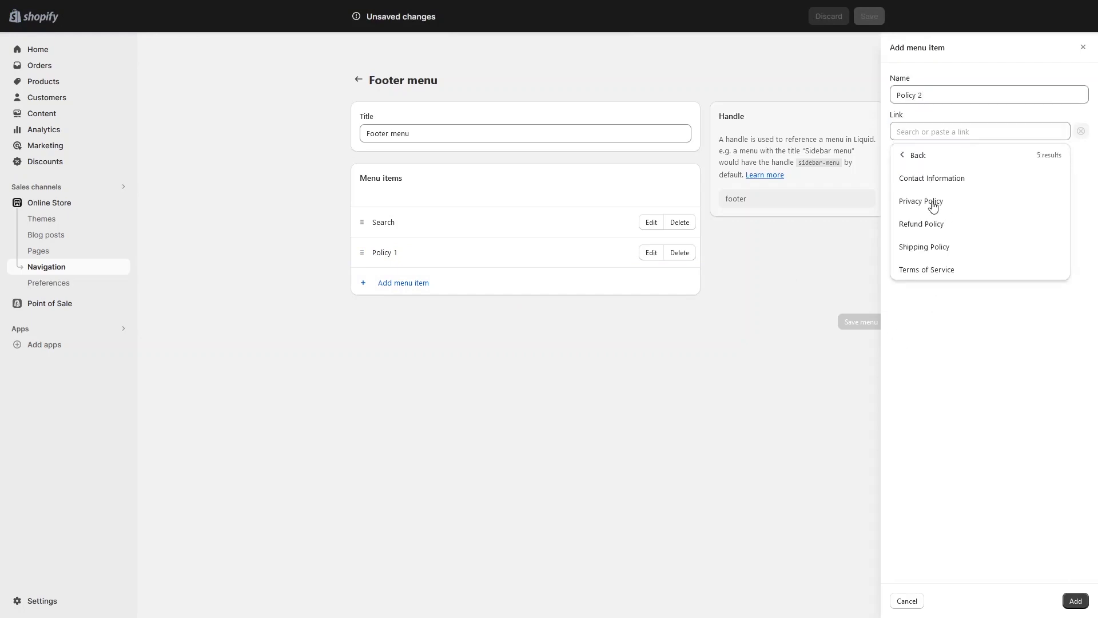
left_click(933, 204)
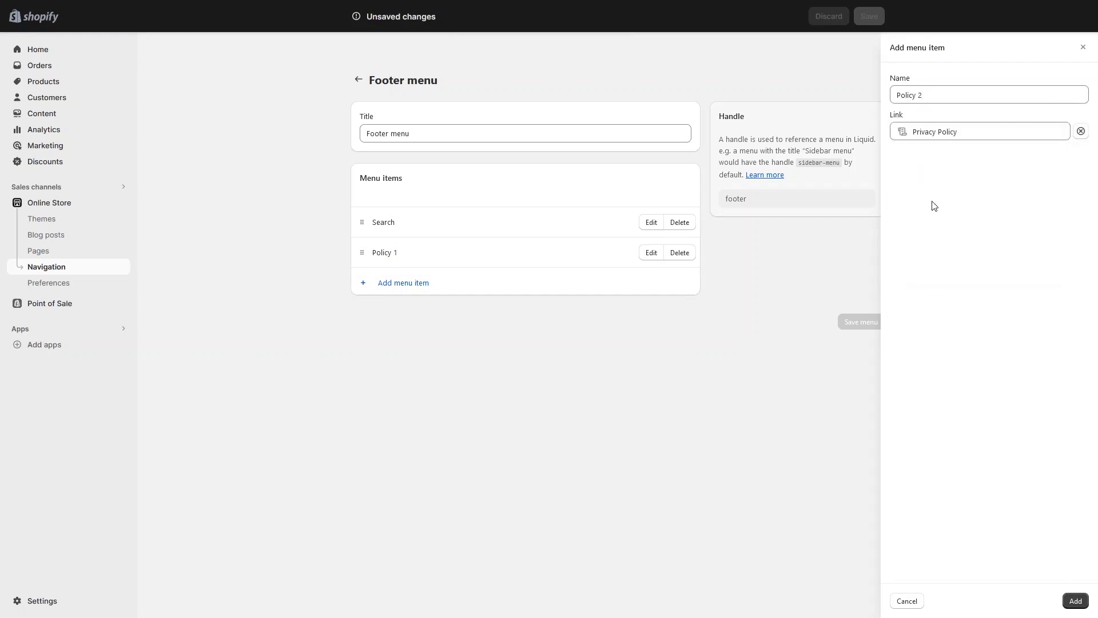
left_click(1076, 600)
- Add a footer menu item named Policy 3 that links to the Refund Policy
left_click(396, 313)
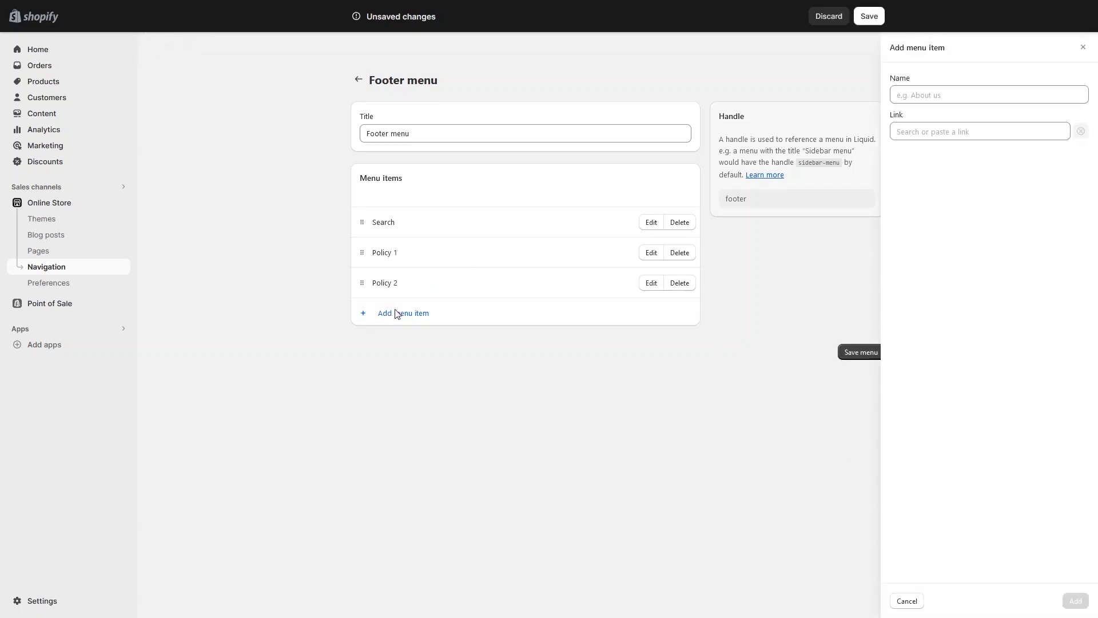
type("Policy 3")
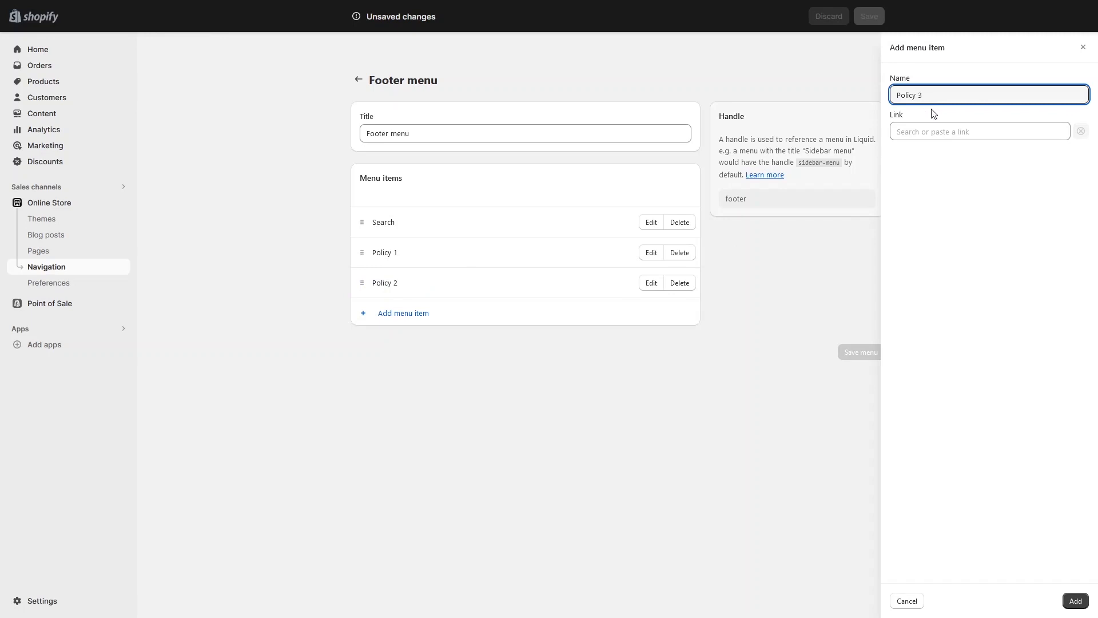
left_click(934, 132)
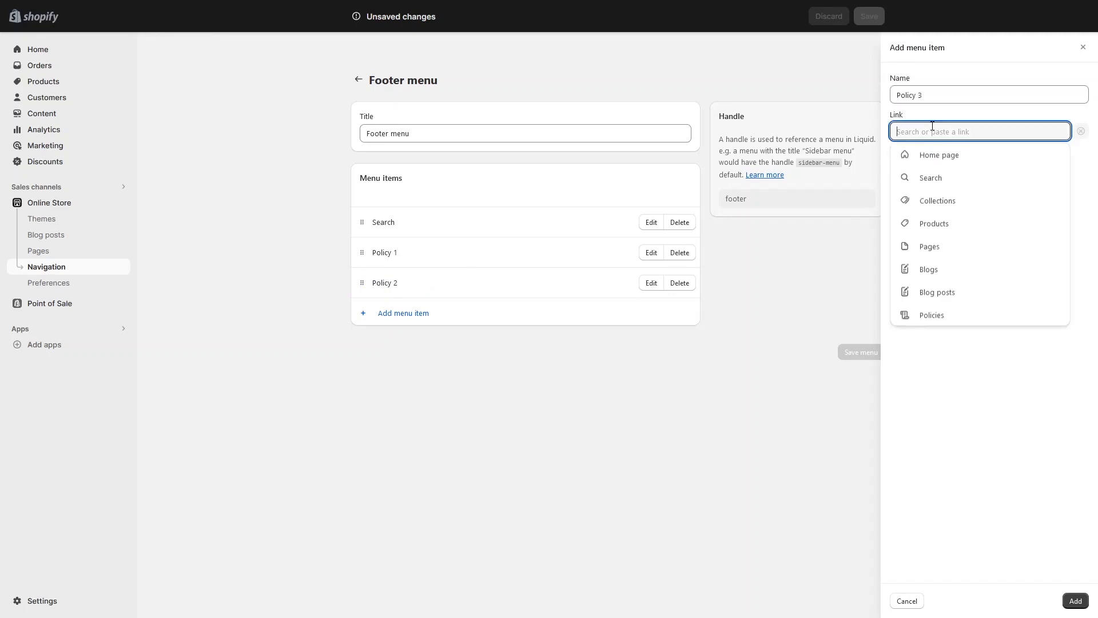
left_click(935, 317)
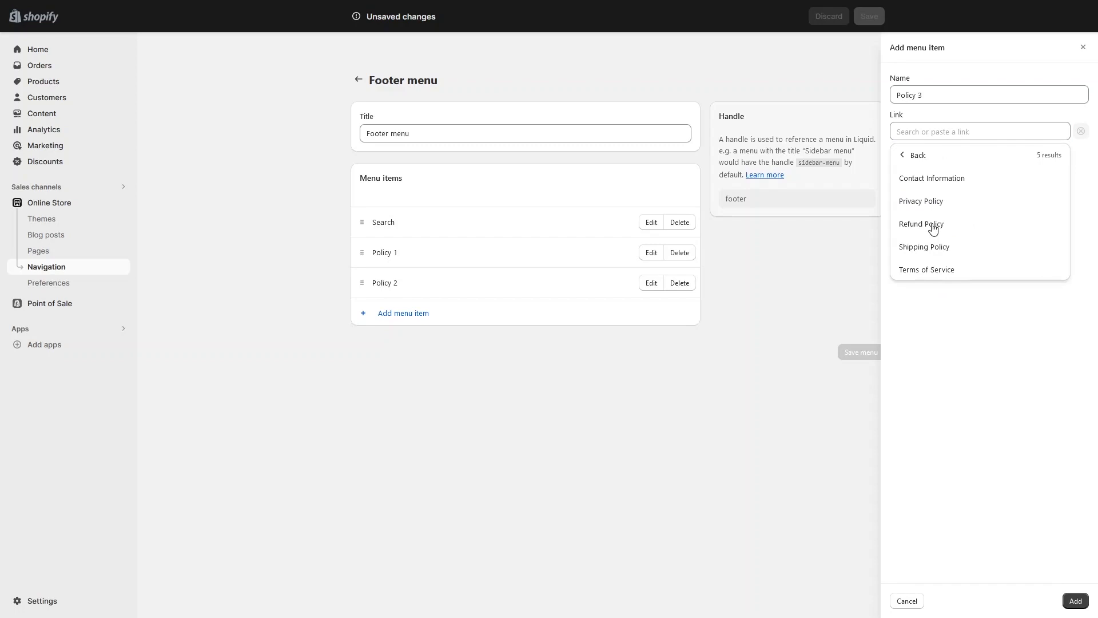
left_click(934, 228)
left_click(1076, 601)
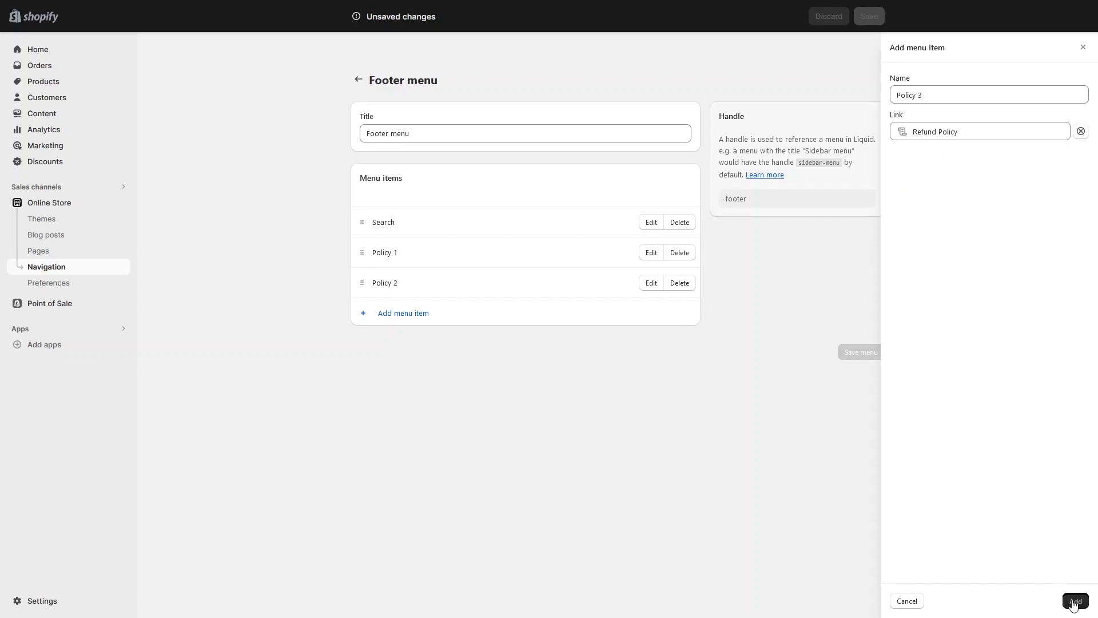
- Add a footer menu item named Policy 4 that links to the Shipping Policy
left_click(407, 355)
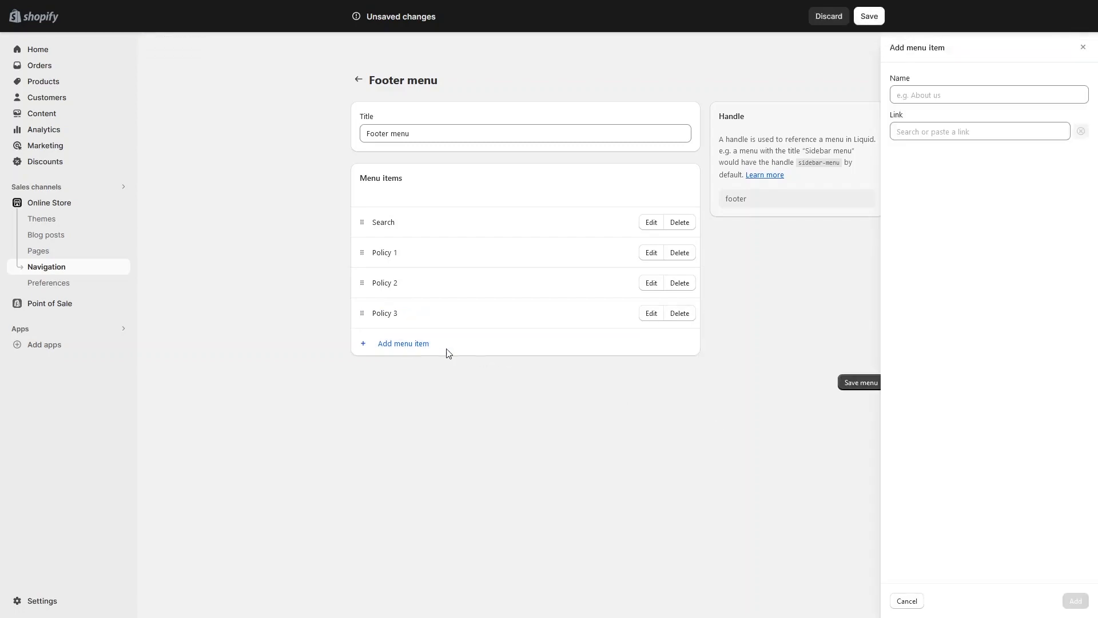
type("Policy 4")
left_click(958, 126)
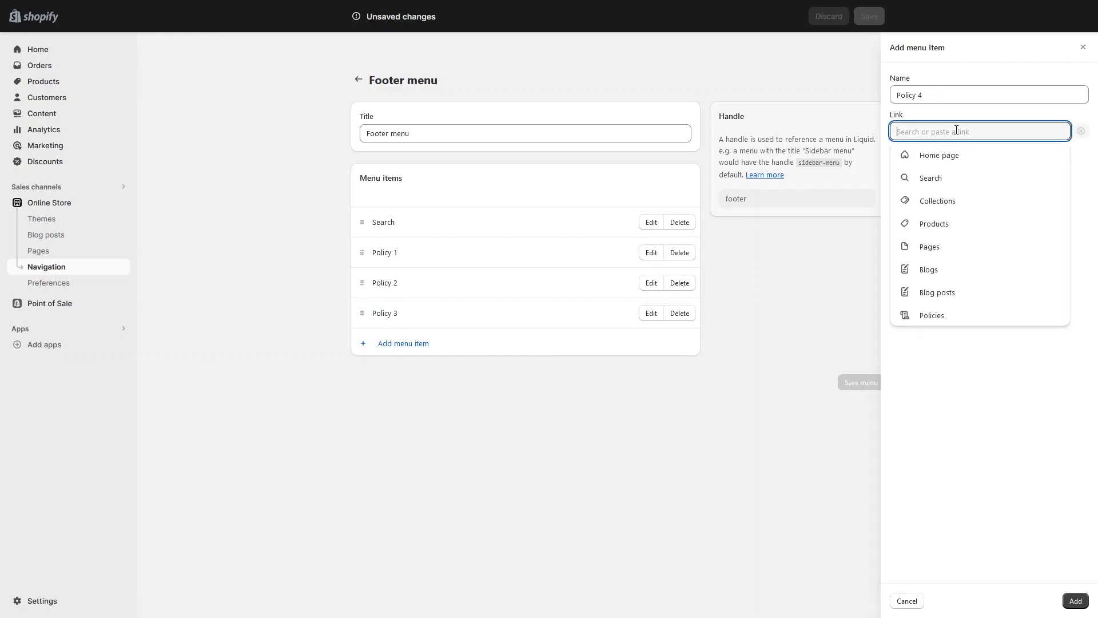
left_click(933, 313)
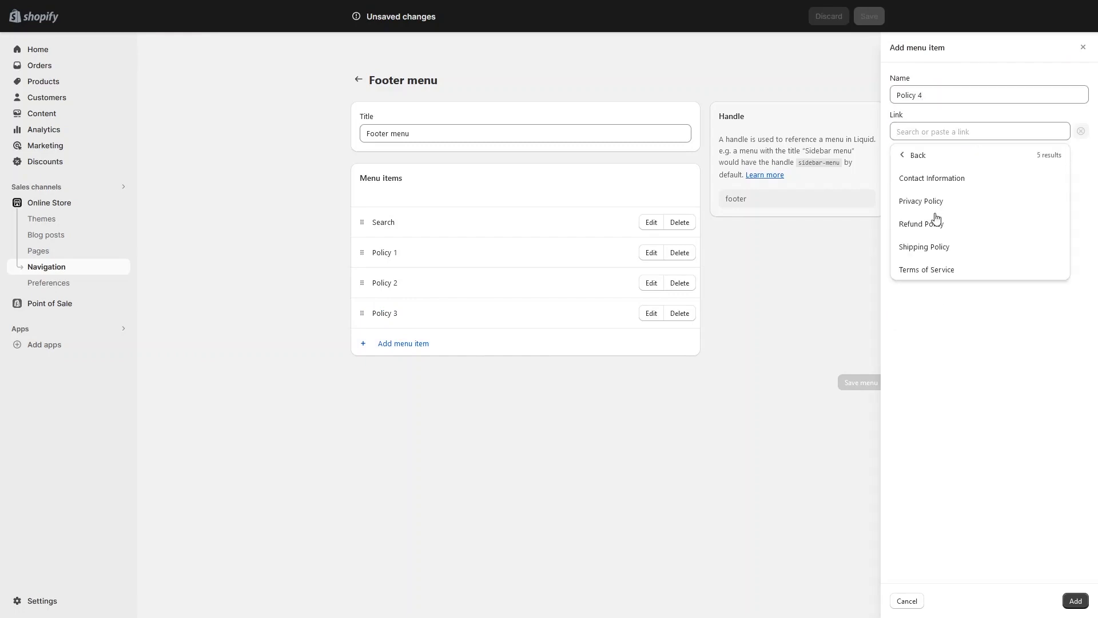
left_click(919, 252)
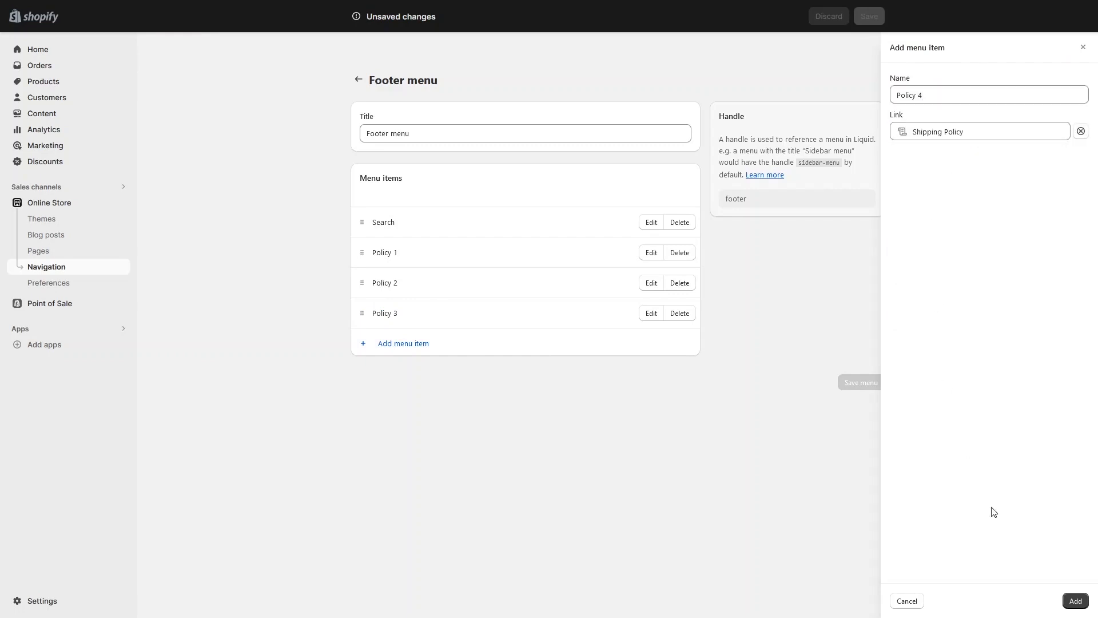
left_click(1076, 600)
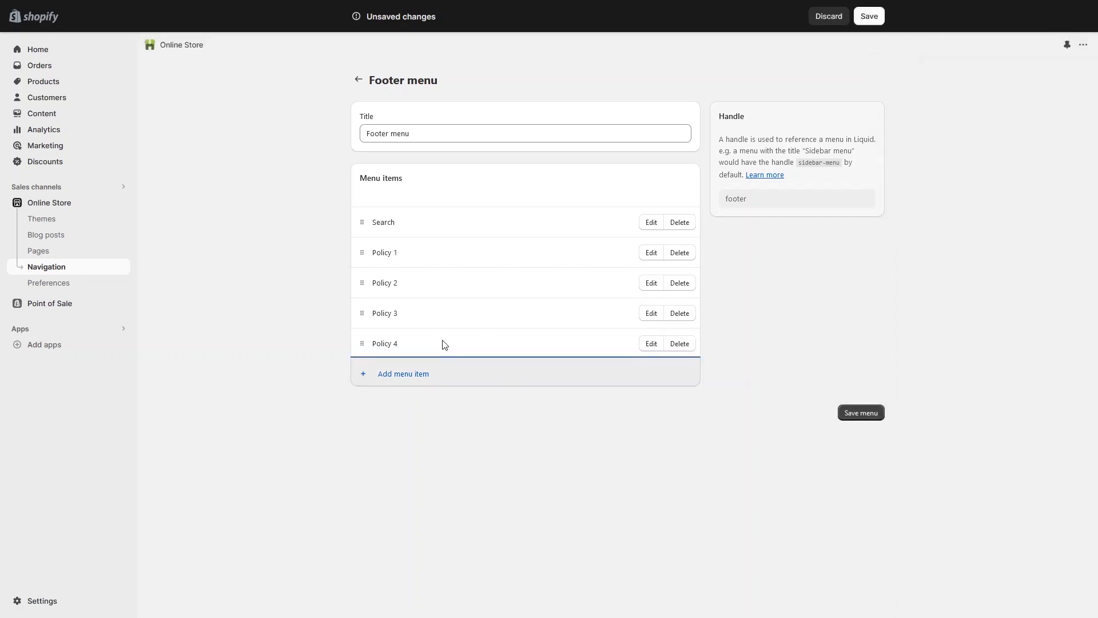
- Add a footer menu item named Policy 5 that links to the Terms of Service, and save the menu
left_click(394, 377)
type("Policy 5")
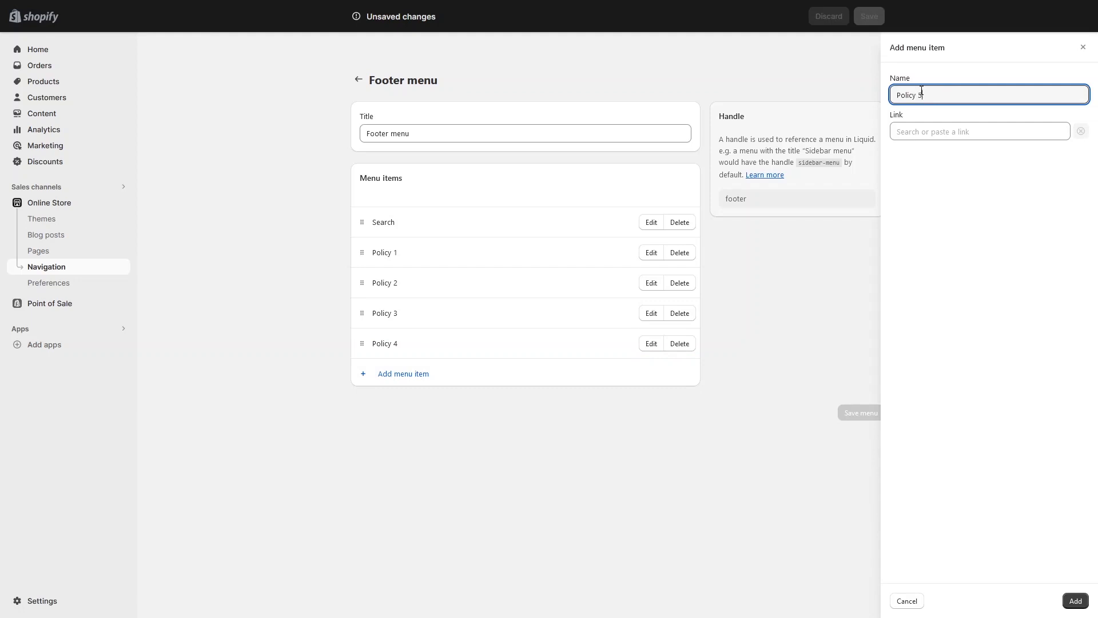
left_click(930, 131)
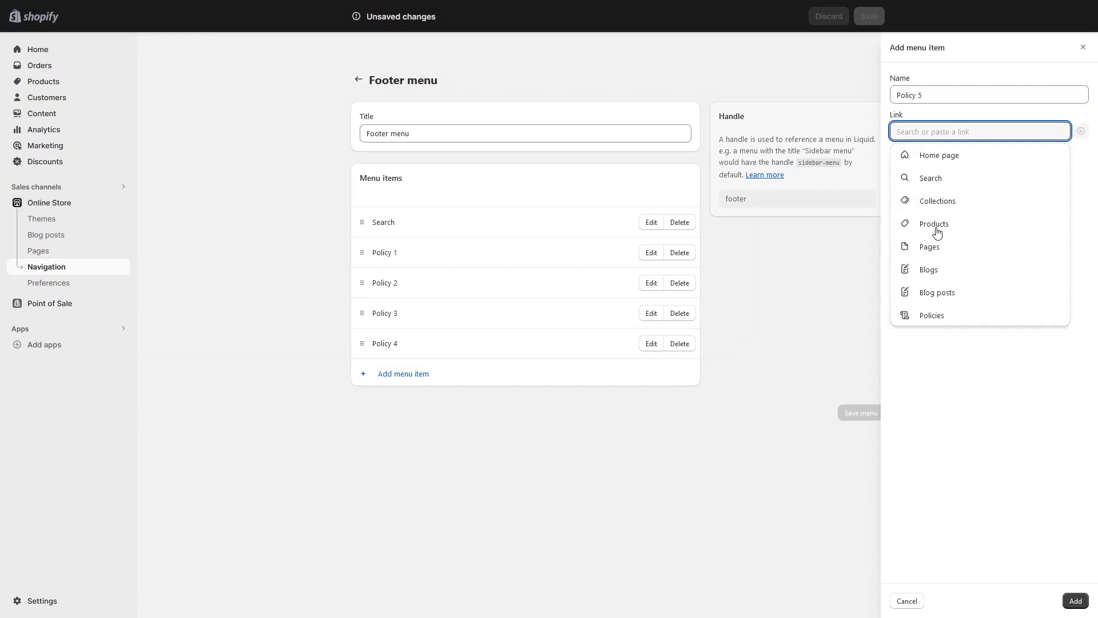
left_click(932, 314)
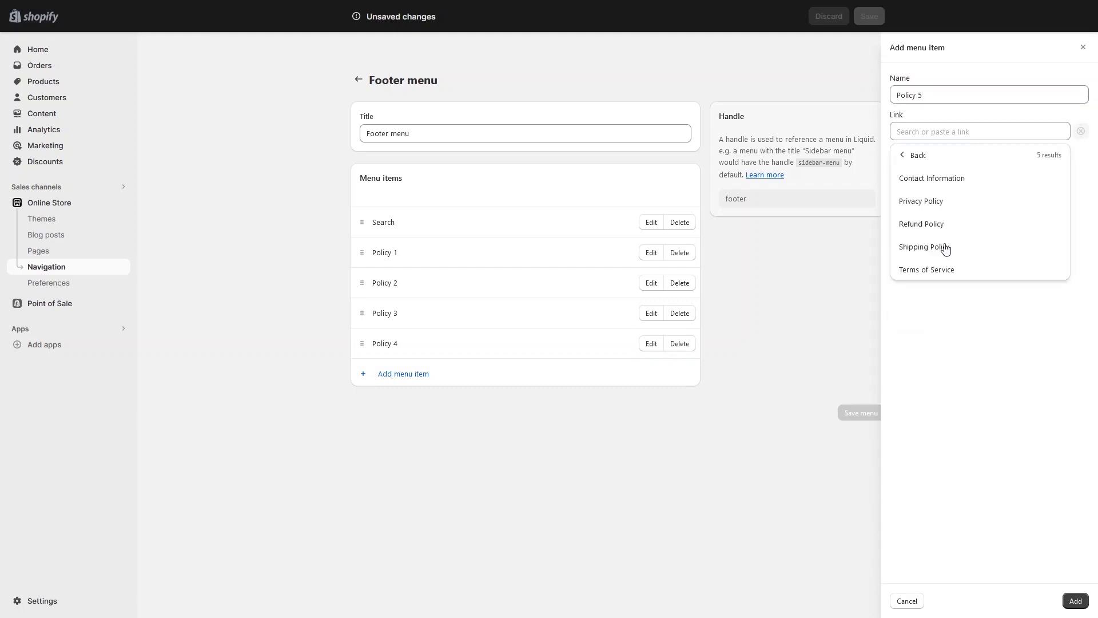
left_click(941, 267)
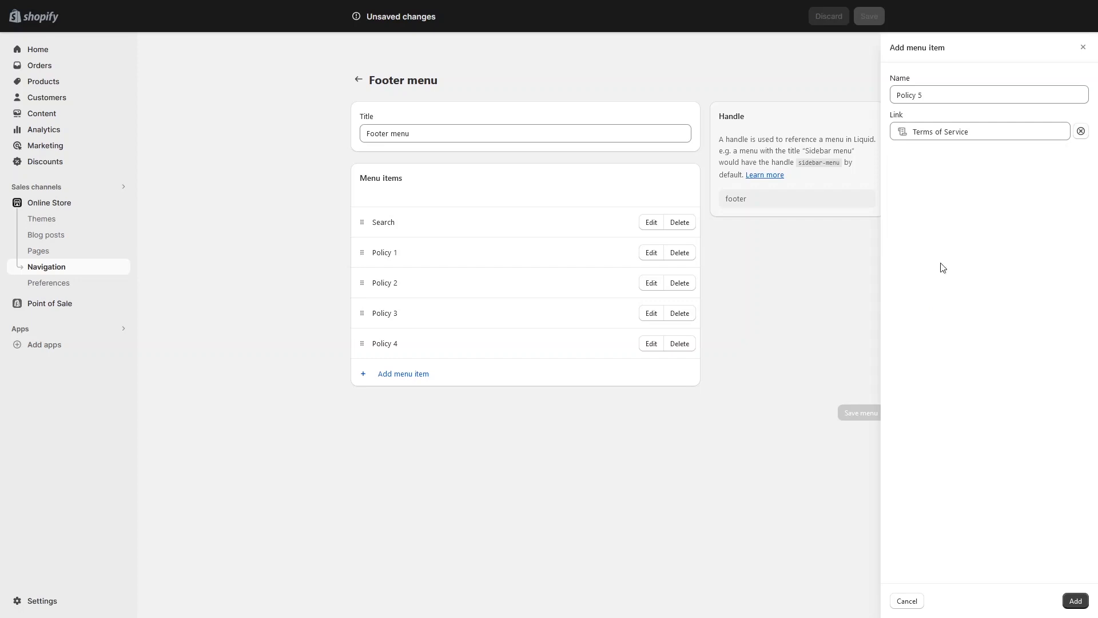
left_click(1075, 602)
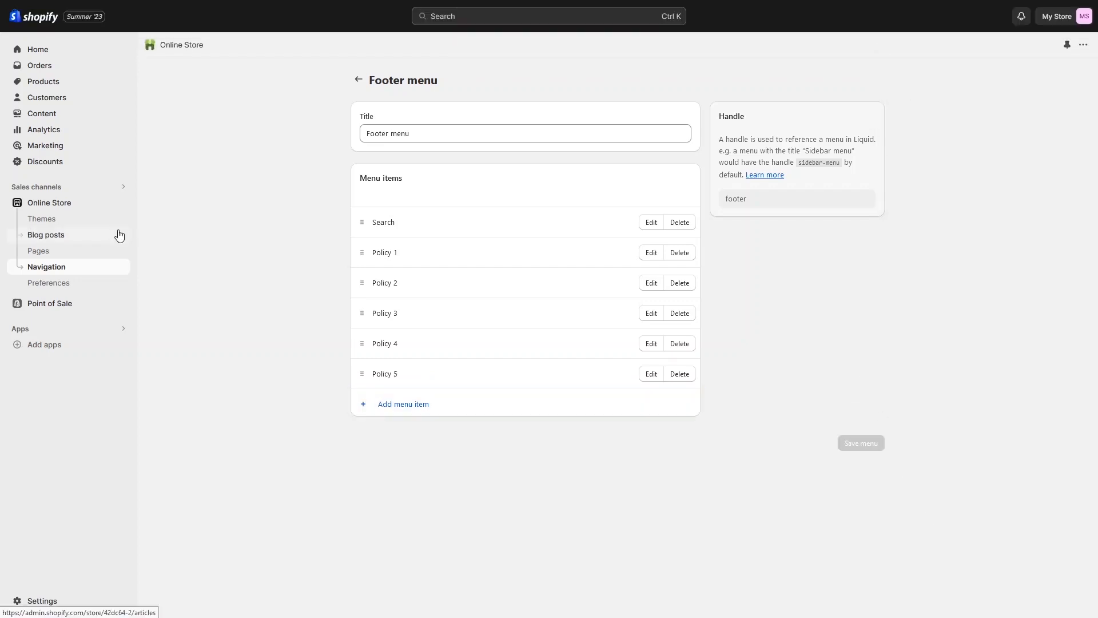
- Preview the current Dawn theme and check the policy links in the storefront's footer
left_click(43, 226)
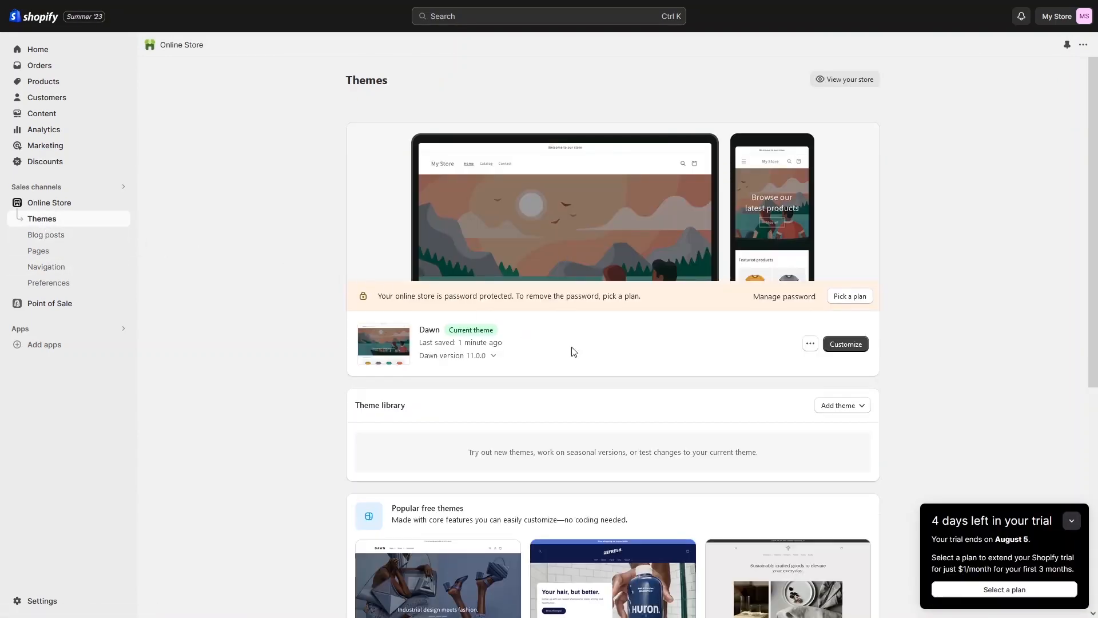
left_click(811, 345)
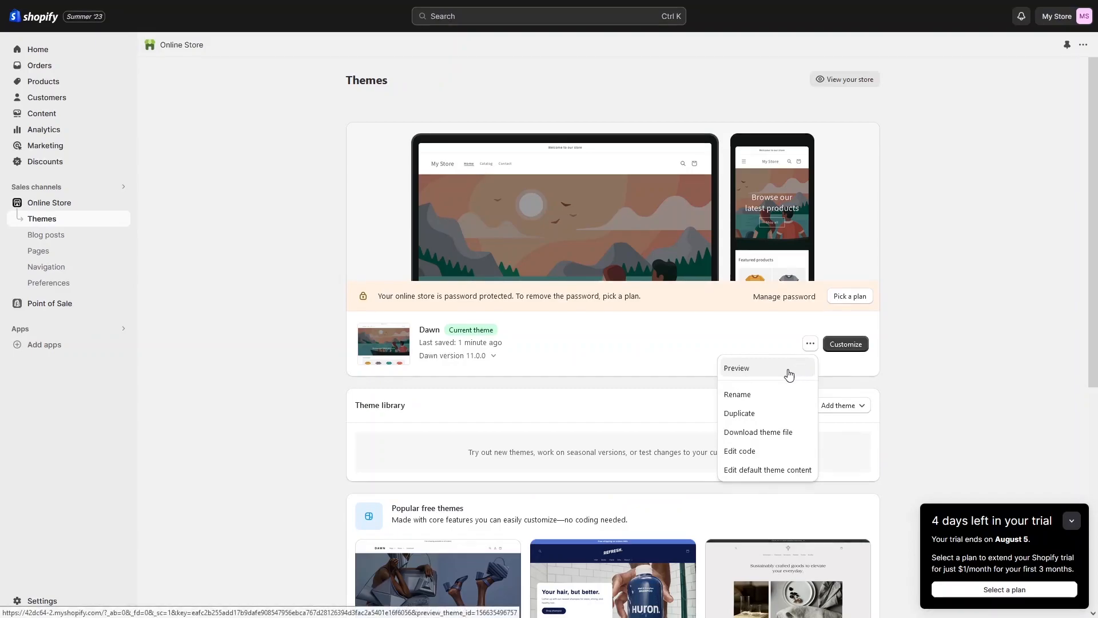
left_click(791, 369)
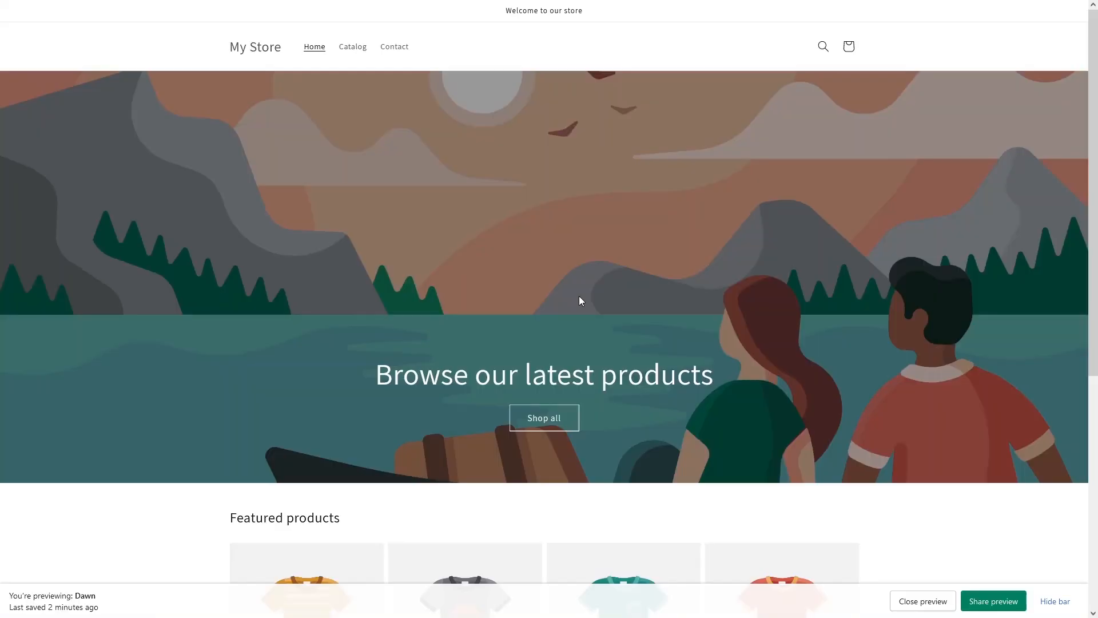
scroll(579, 300, "down", 5)
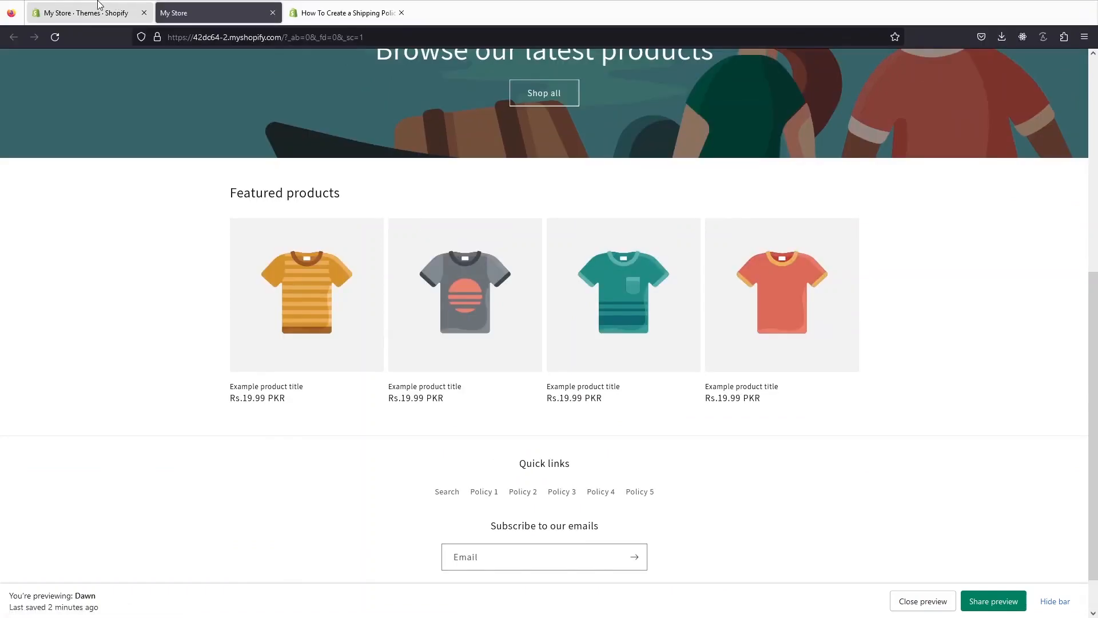
- Return to the store admin and reopen the Footer menu from the online store's navigation menus
left_click(85, 13)
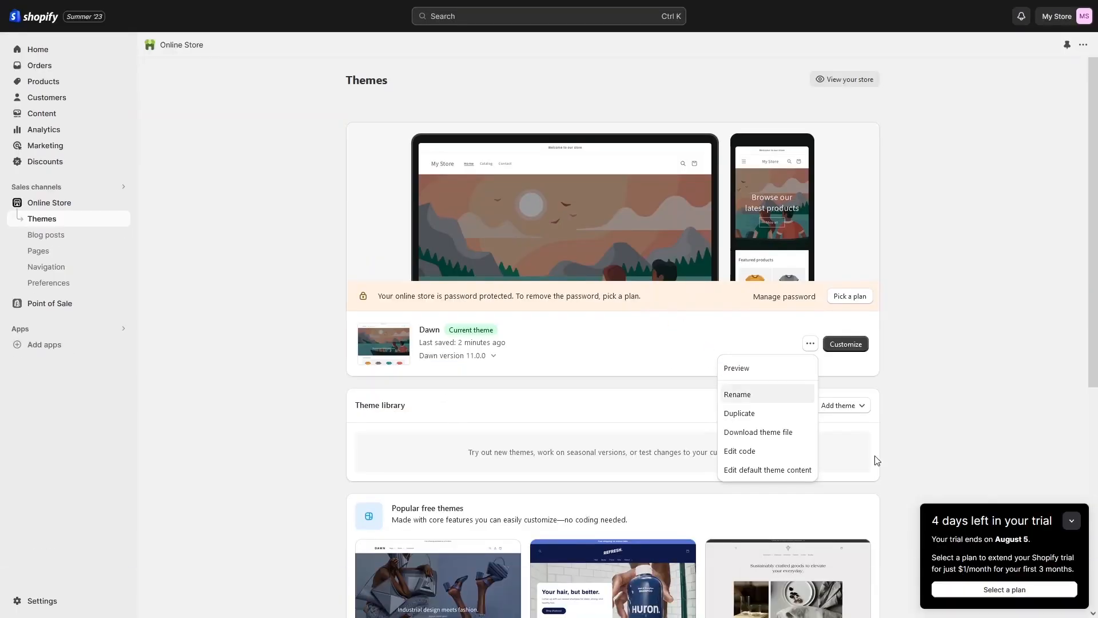
left_click(47, 267)
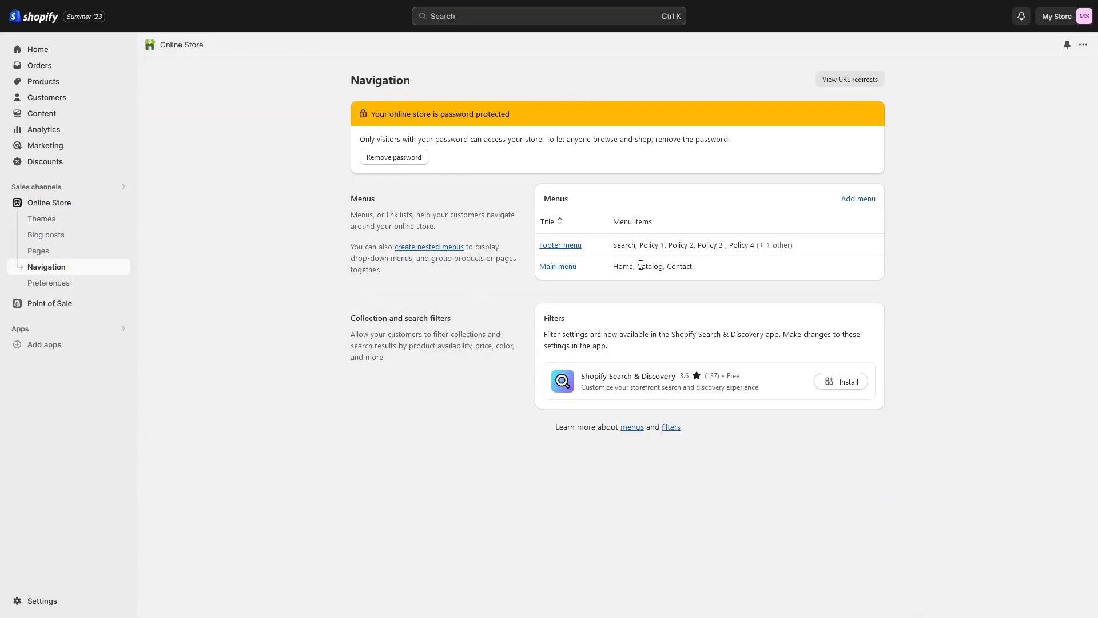
left_click(572, 246)
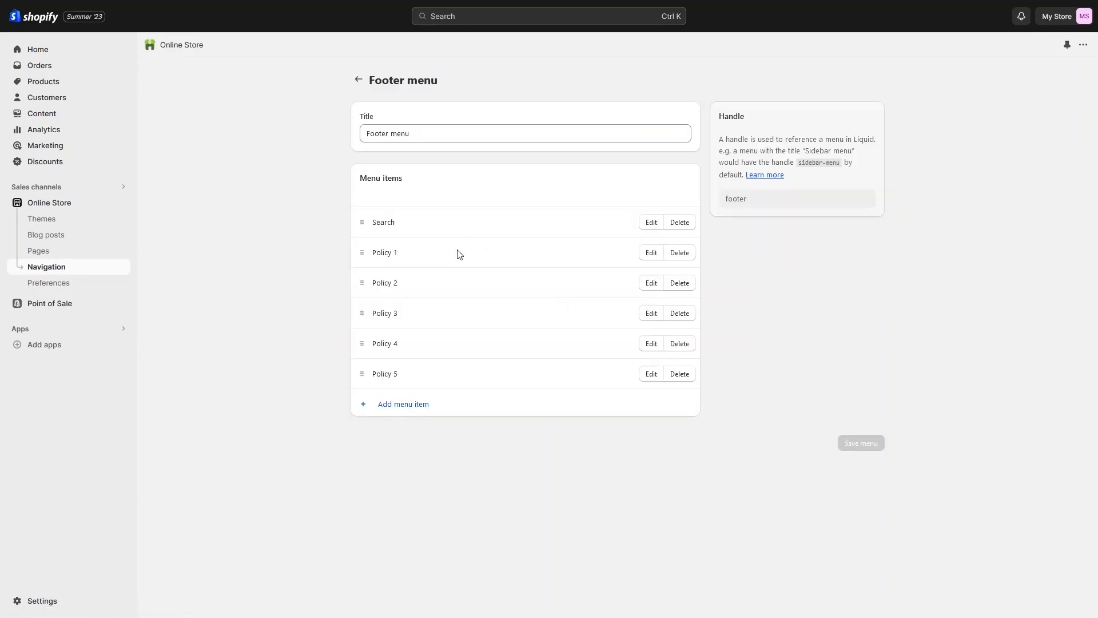
- Rename the Policy 1 footer menu item to Contact Information and apply the change
left_click(651, 259)
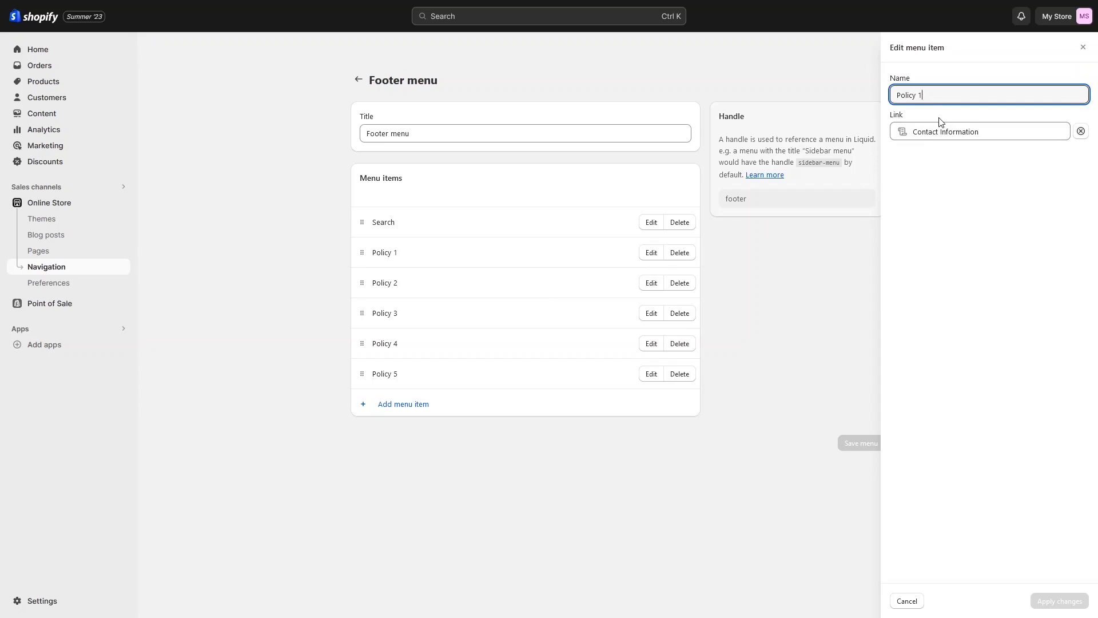
key("ctrl+a")
type("Contac")
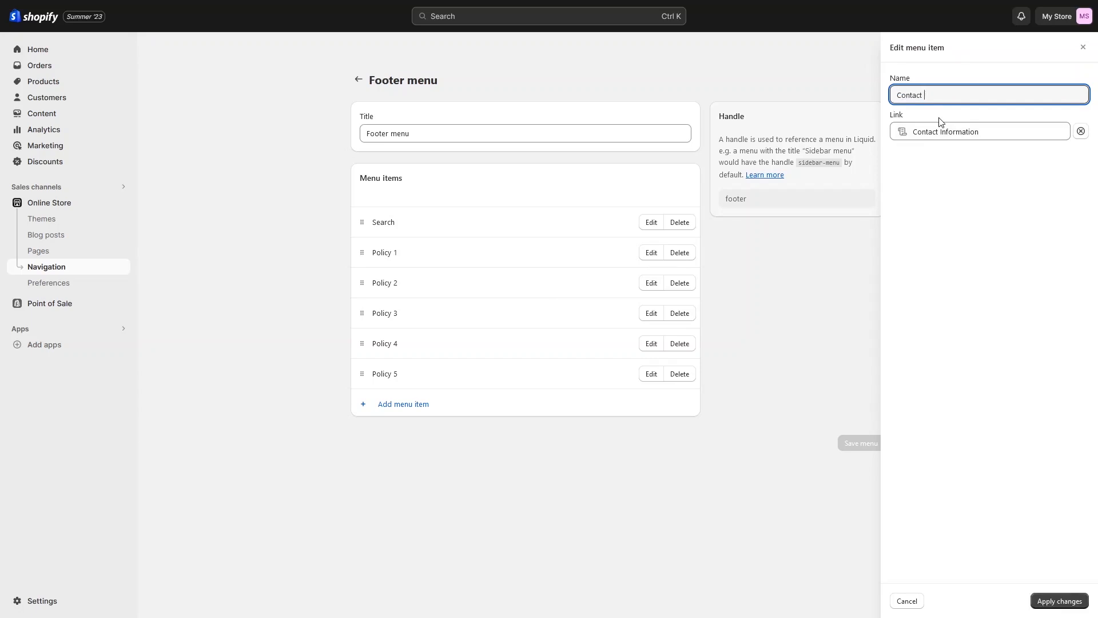
type("t Information")
left_click(1041, 603)
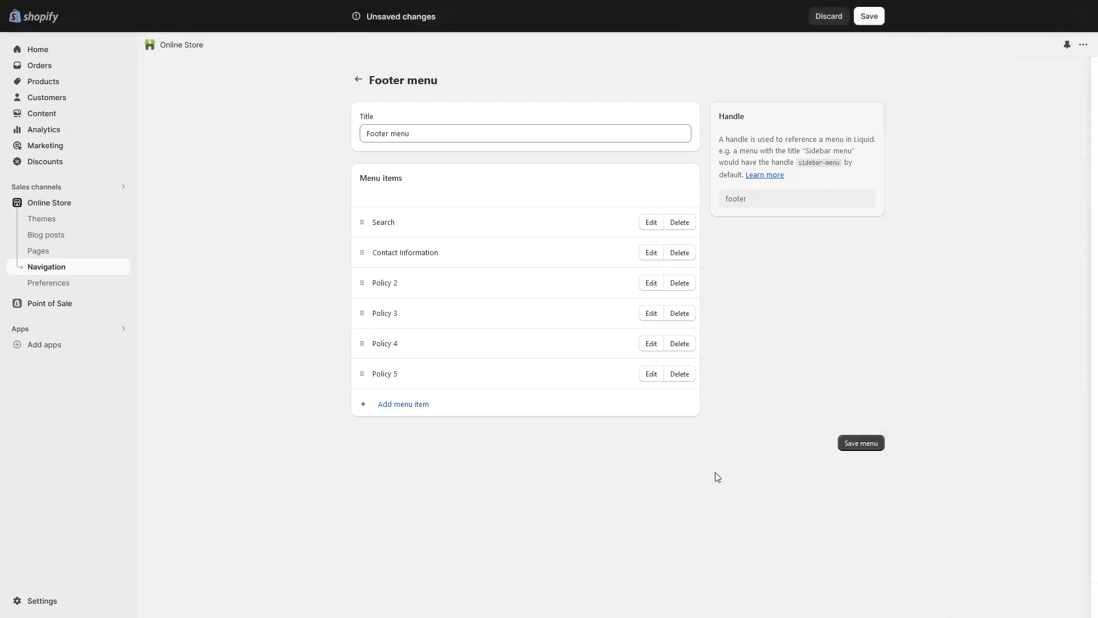
- Rename the footer items Policy 2 to Policy 5 as Privacy Policy, Refund Policy, Shipping Policy and Terms of Service, and save the menu
left_click(652, 283)
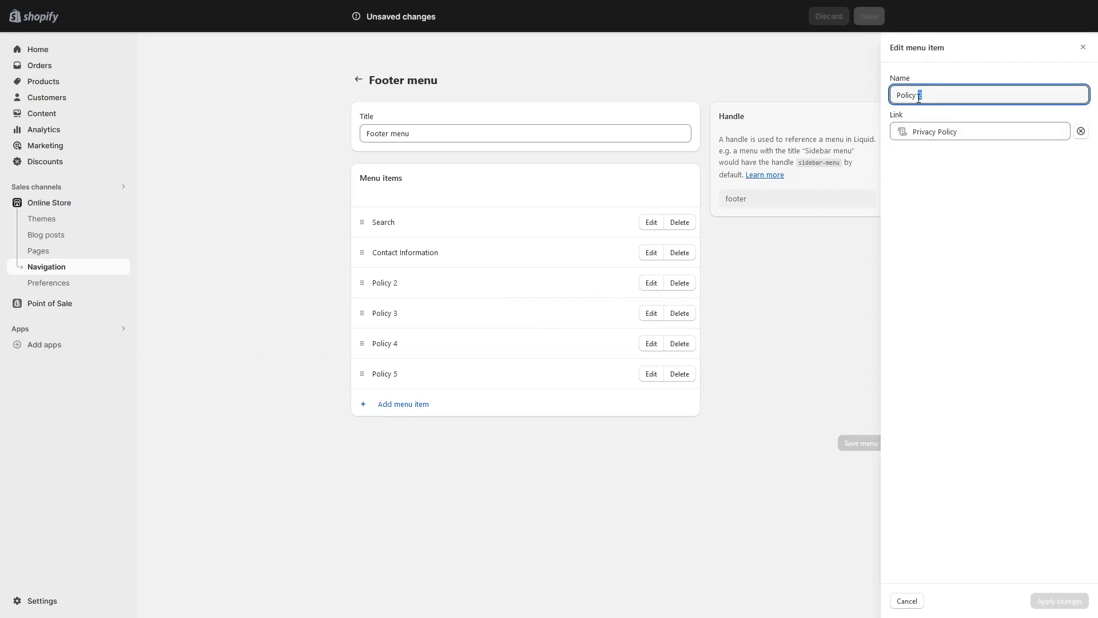
key("BackSpace")
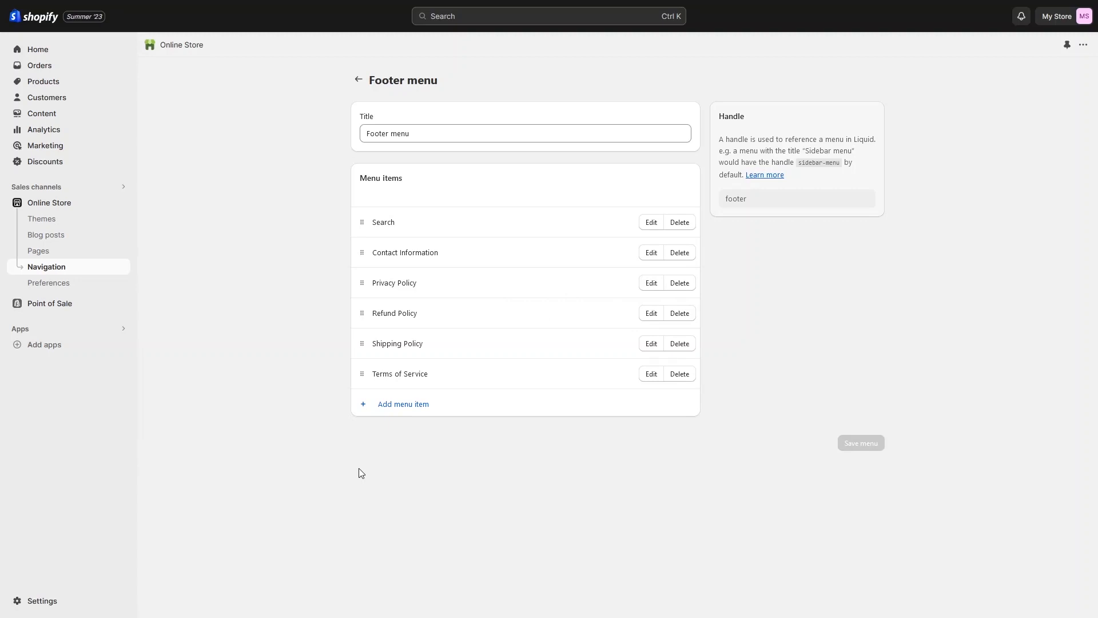
- View the online store from the themes page and check the renamed policy links in its footer
left_click(42, 220)
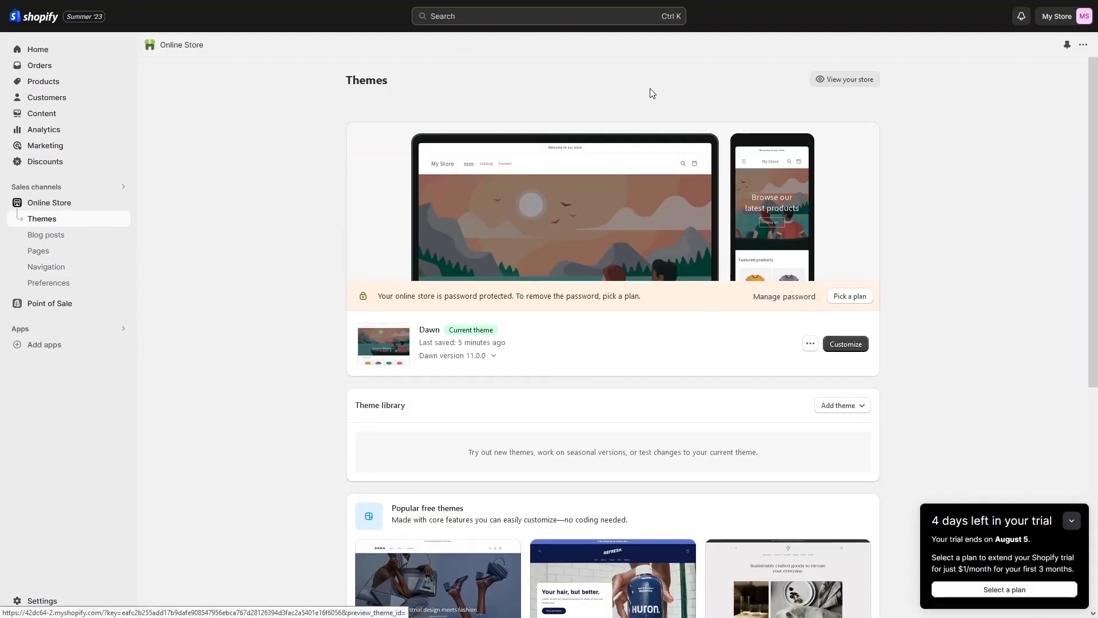
left_click(850, 81)
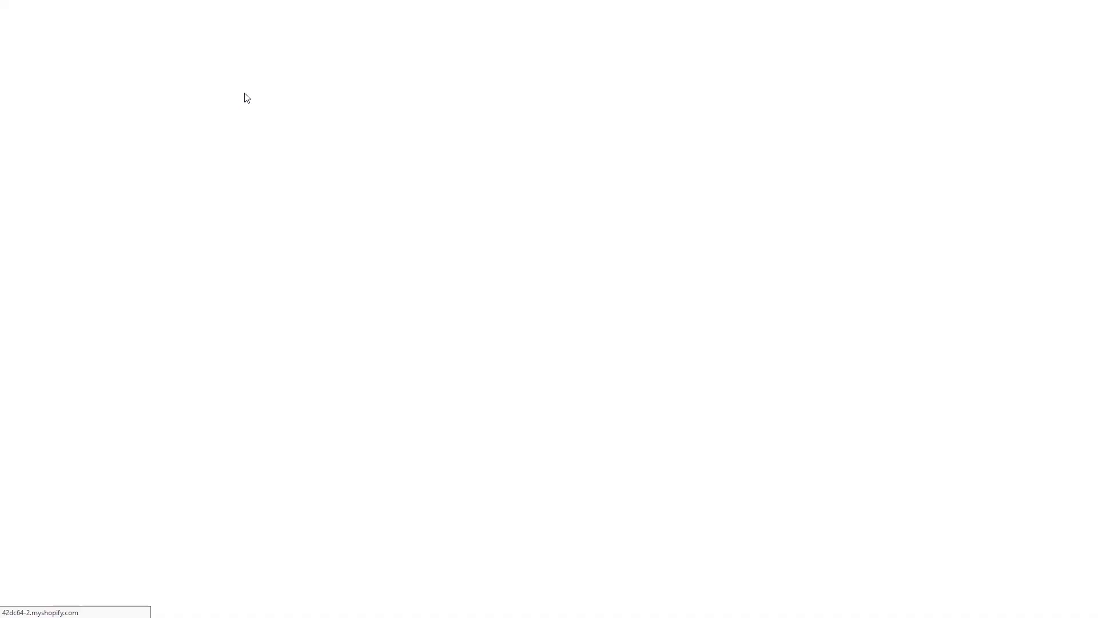
scroll(305, 224, "down", 6)
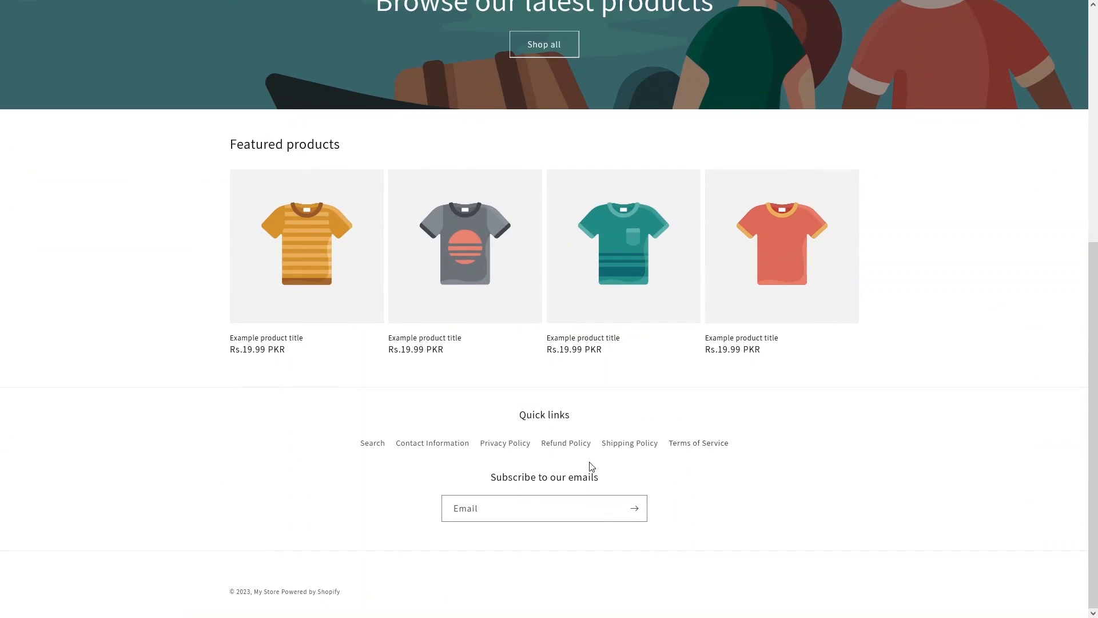
- Open the Privacy Policy from the storefront footer, skim its text, and go back to the top of the store's home page
left_click(489, 449)
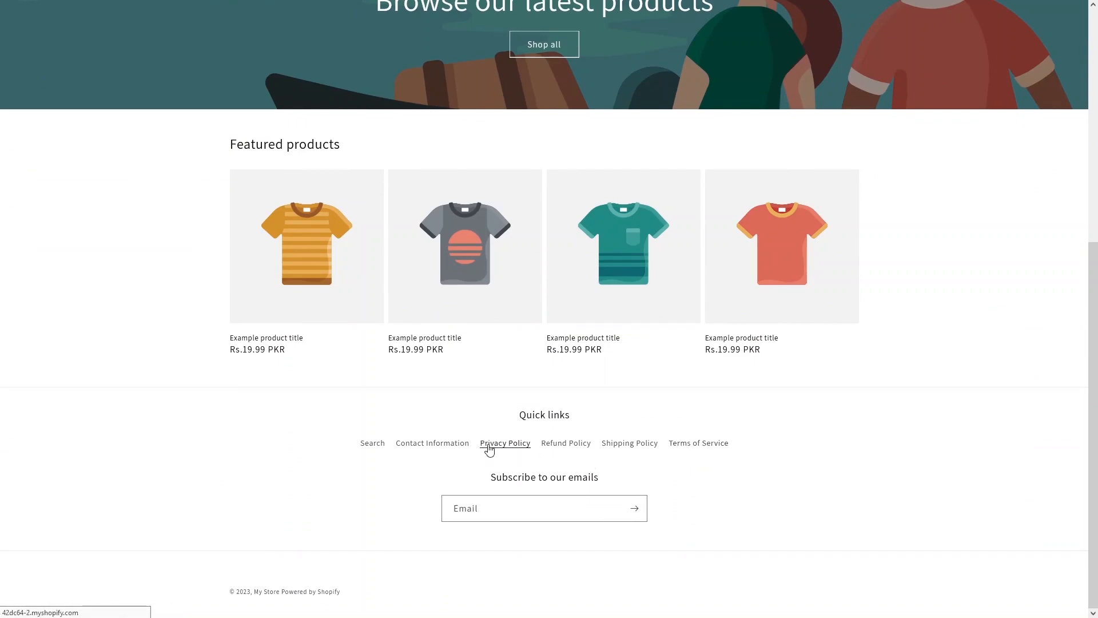
scroll(439, 302, "down", 3)
scroll(440, 302, "down", 10)
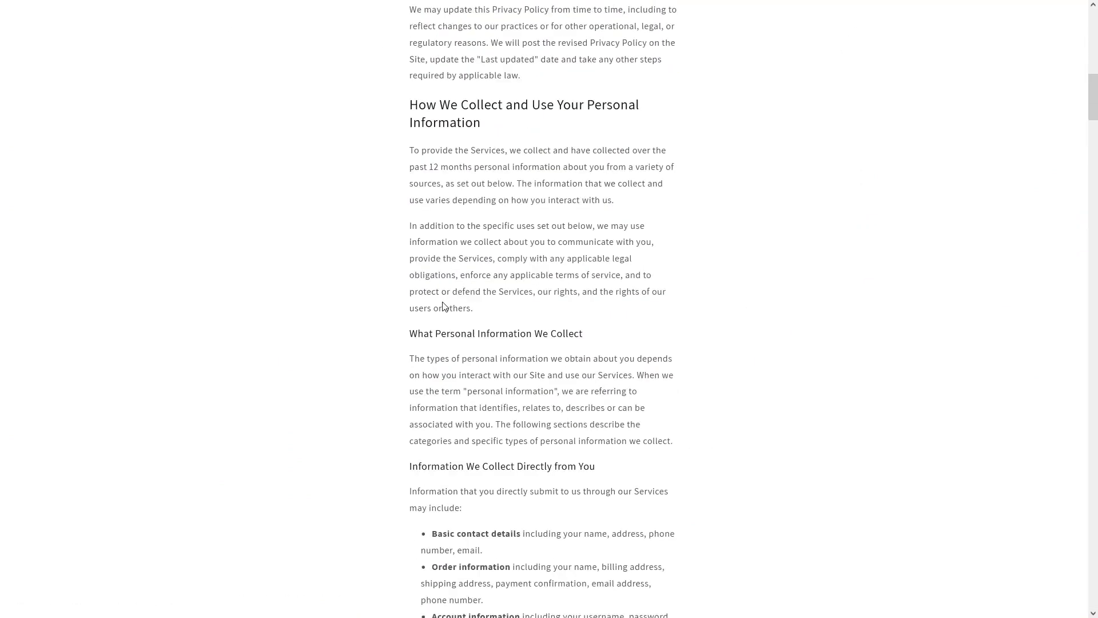
mouse_move(40, 23)
left_click(13, 37)
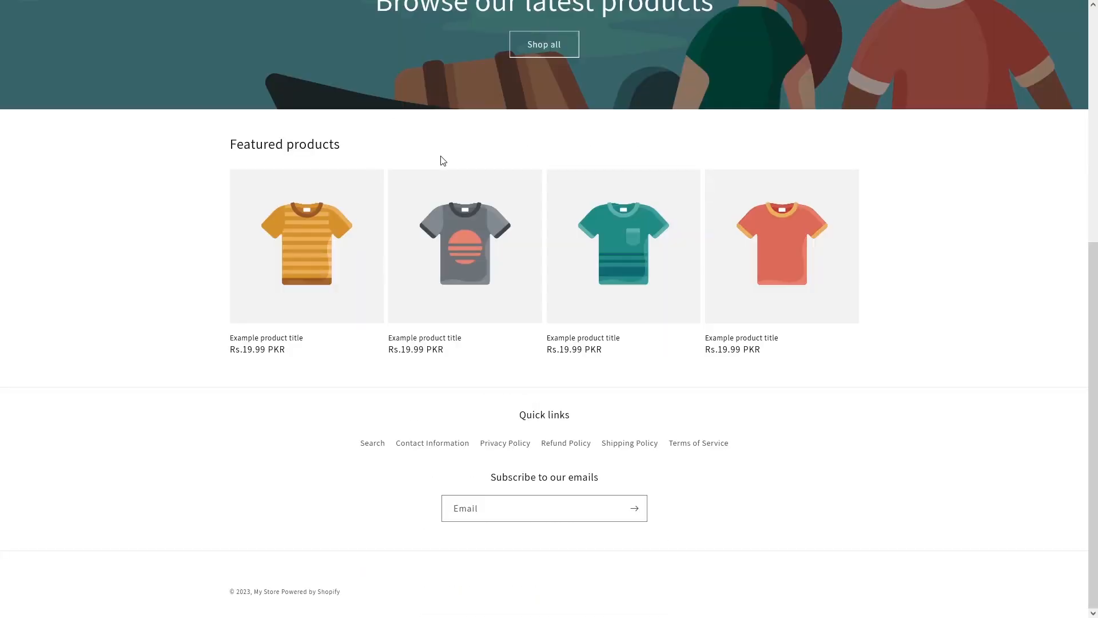
scroll(443, 161, "up", 7)
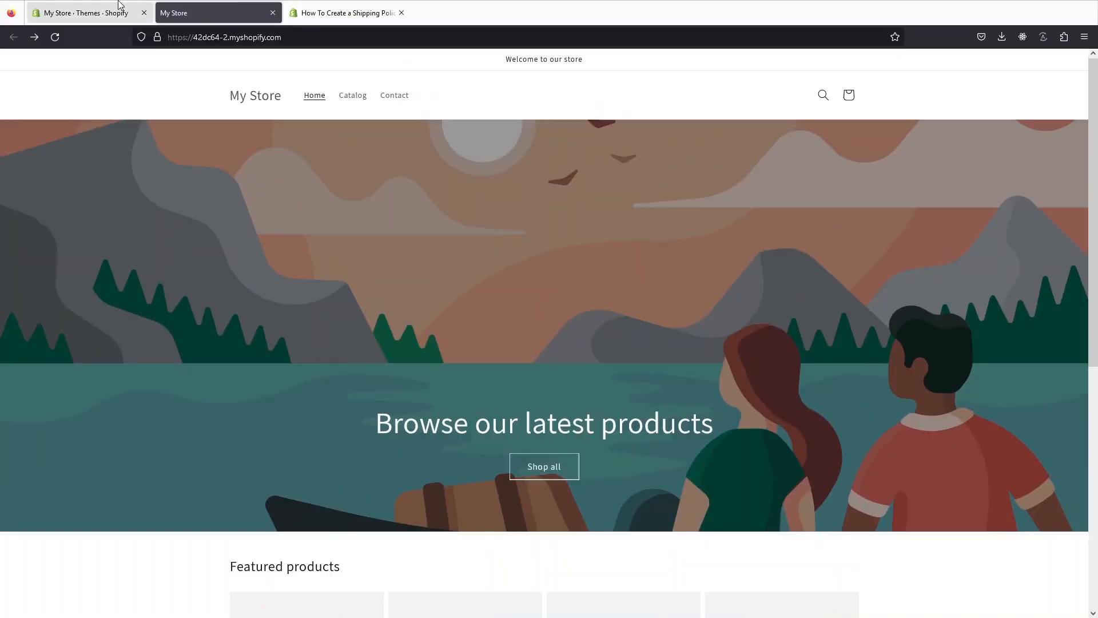
- Return to the store admin and open the Main menu from the online store's navigation menus
left_click(86, 11)
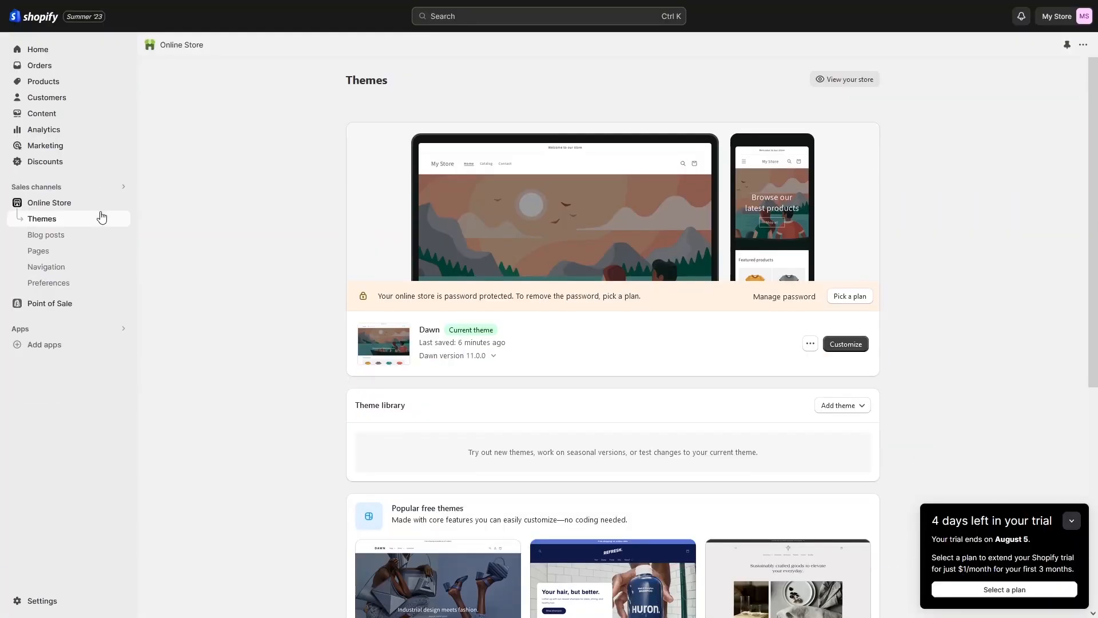
left_click(58, 273)
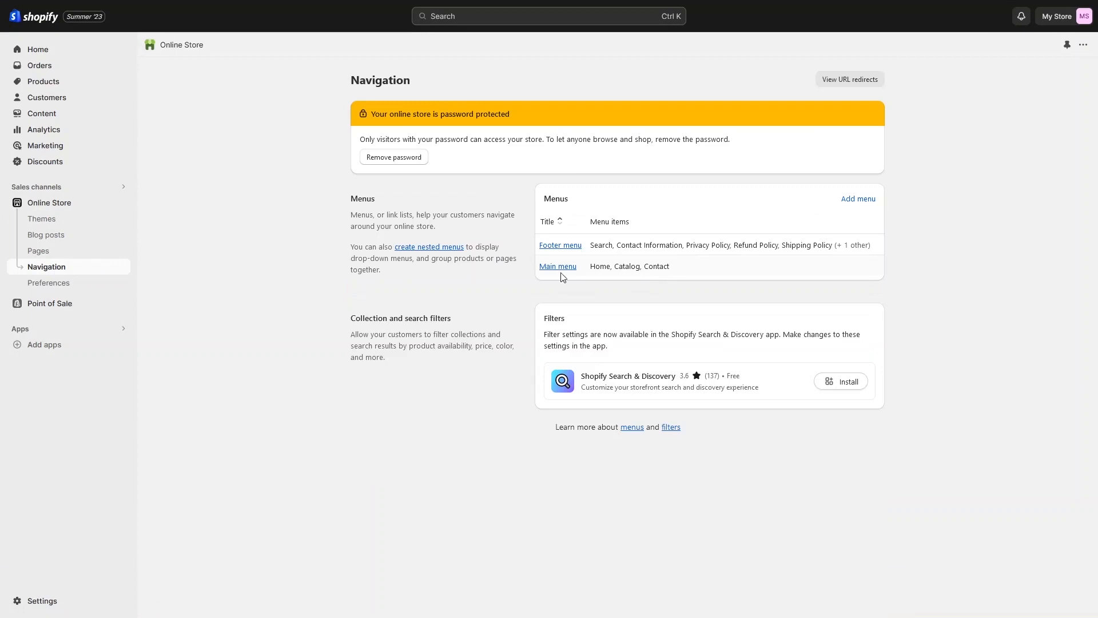
left_click(557, 268)
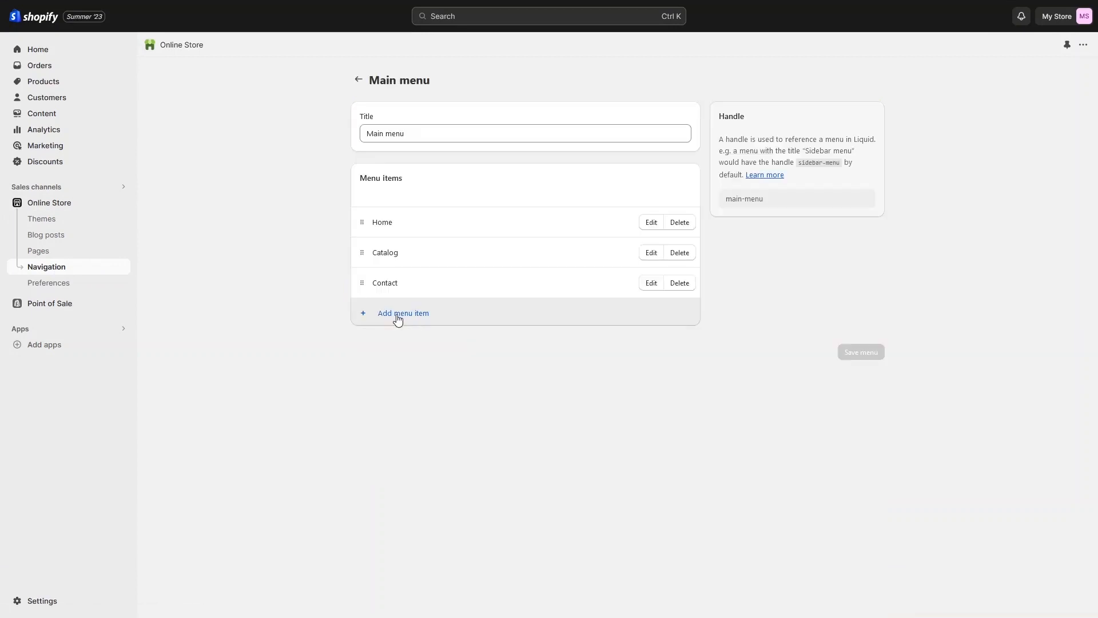
- Add a main menu item named Shipping Policy that links to the Shipping Policy, and save the menu
left_click(399, 317)
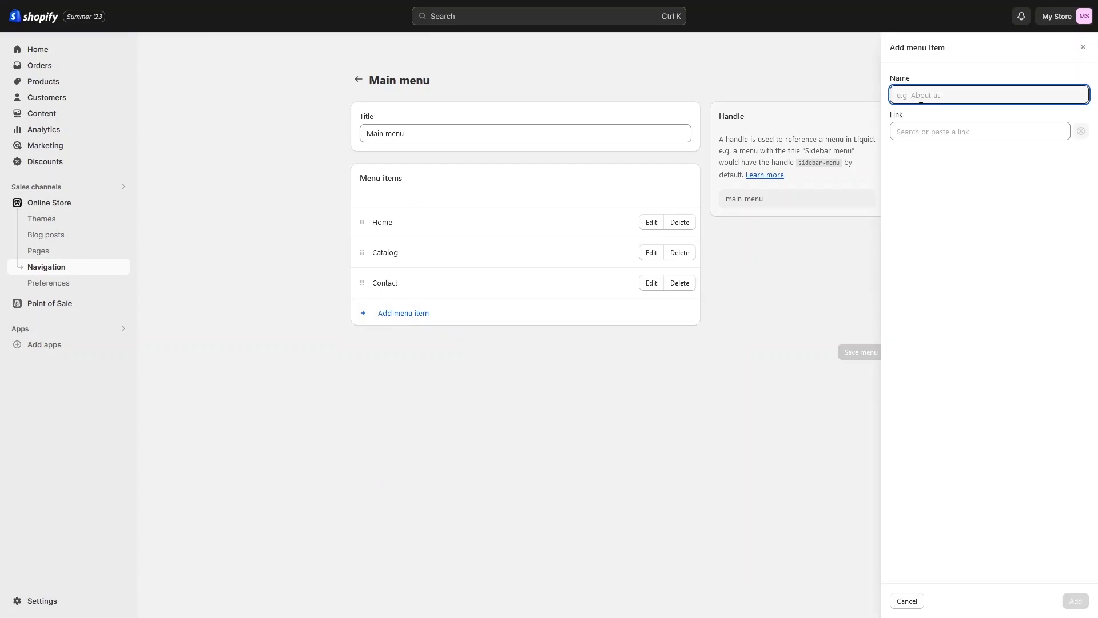
type("Shipping Policy")
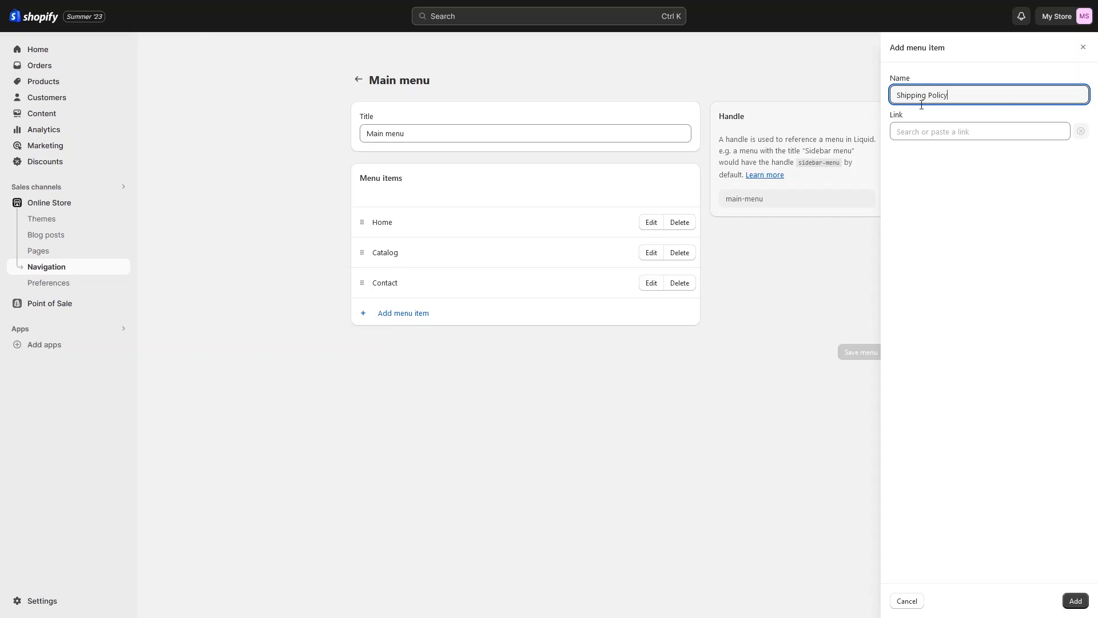
left_click(929, 132)
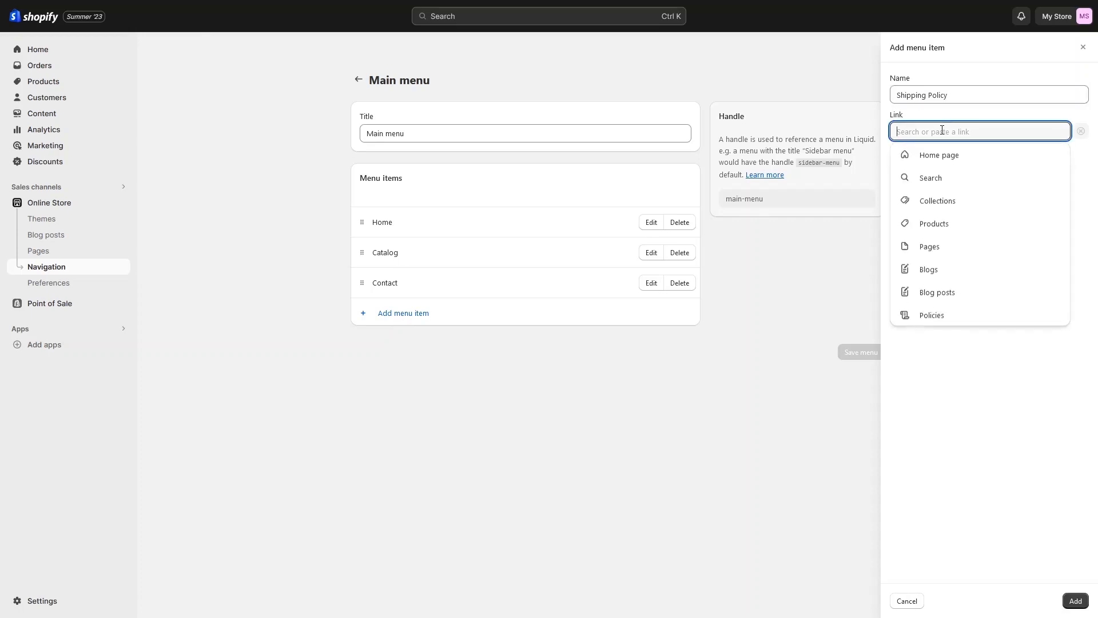
left_click(941, 320)
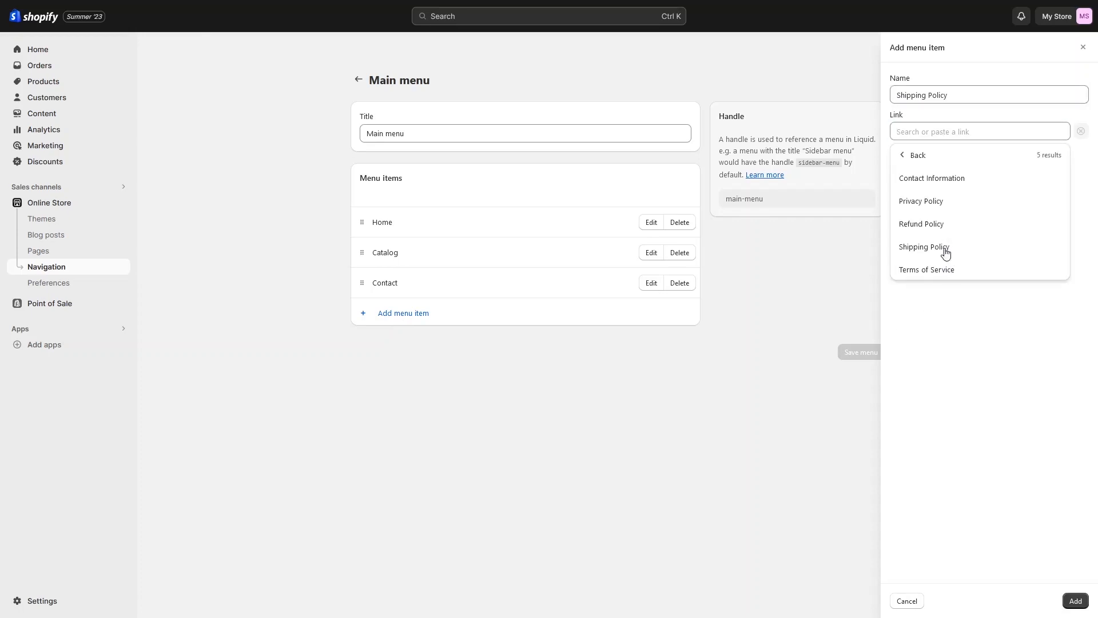
left_click(946, 250)
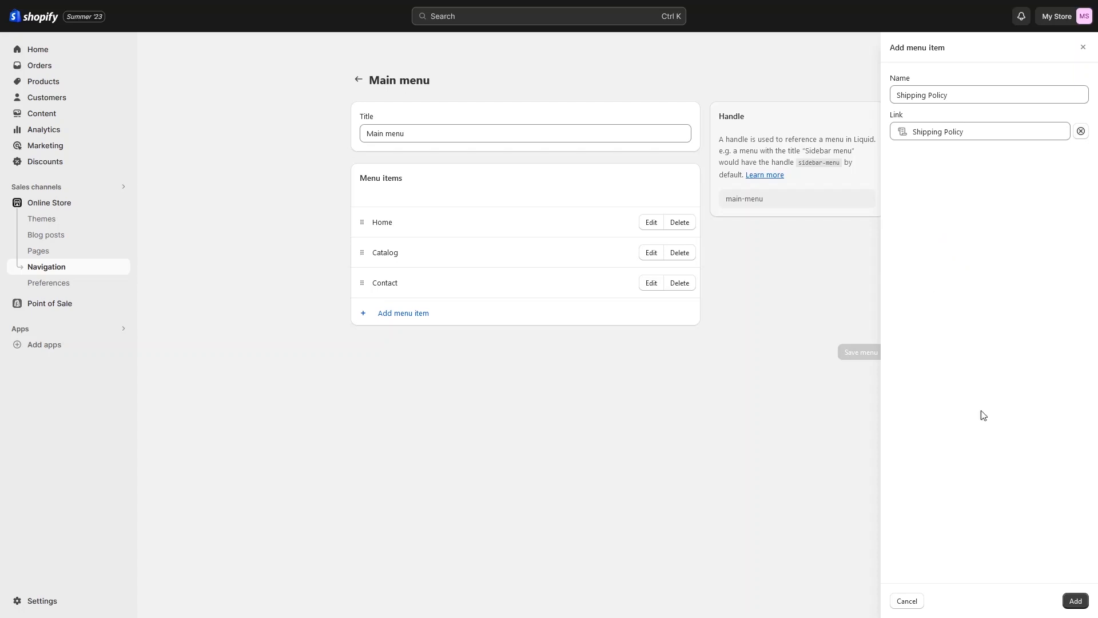
left_click(1075, 600)
left_click(870, 382)
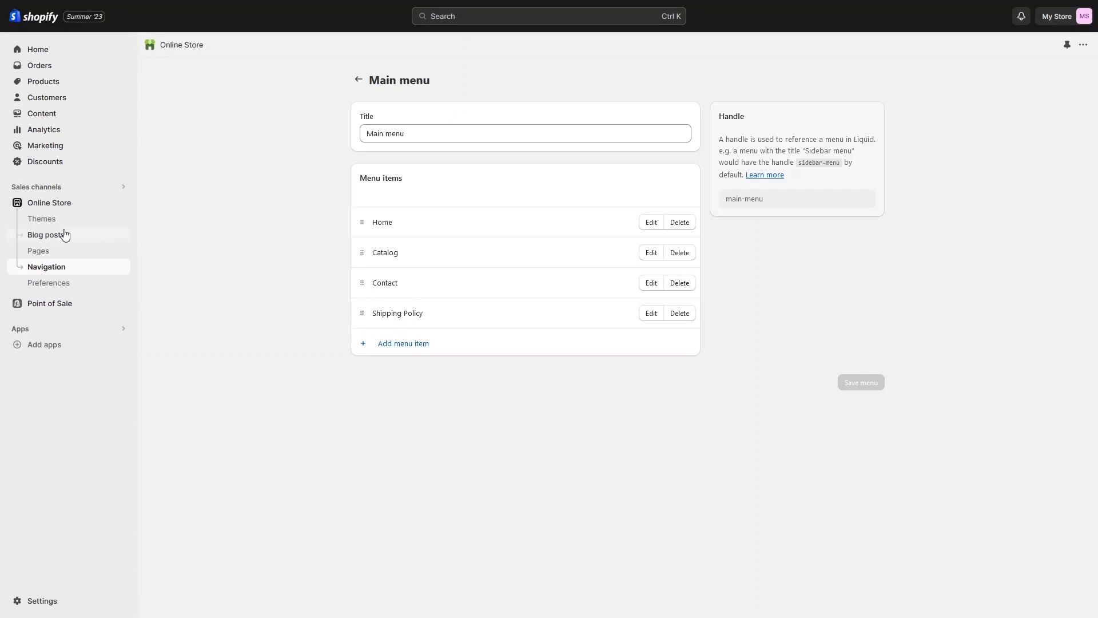
- Preview the current Dawn theme to check the Shipping Policy link in the storefront's main menu
left_click(46, 221)
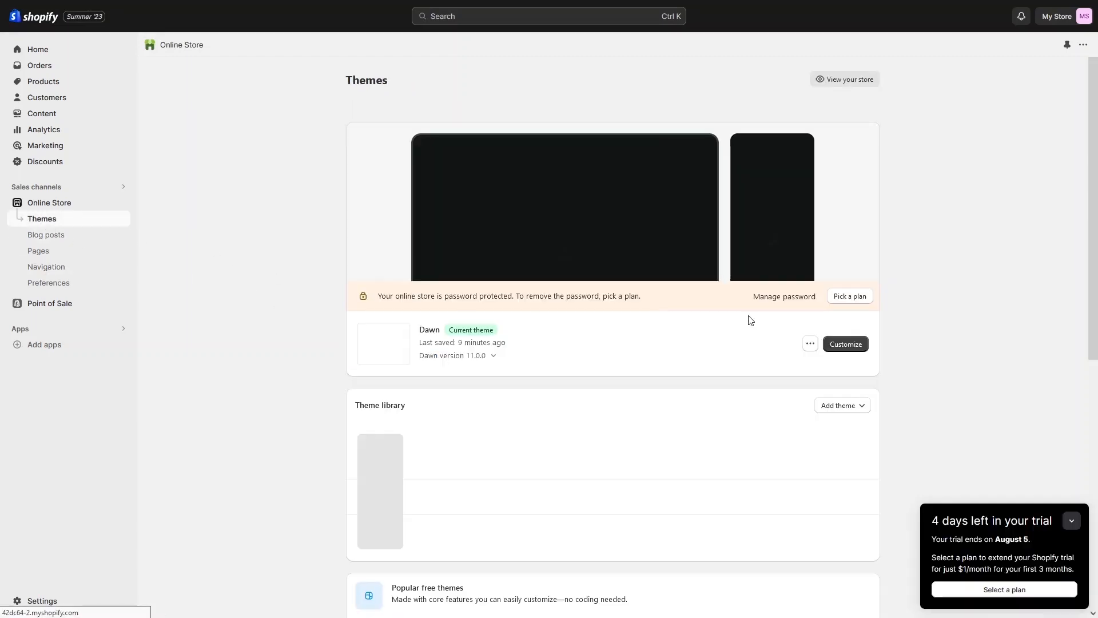
left_click(811, 344)
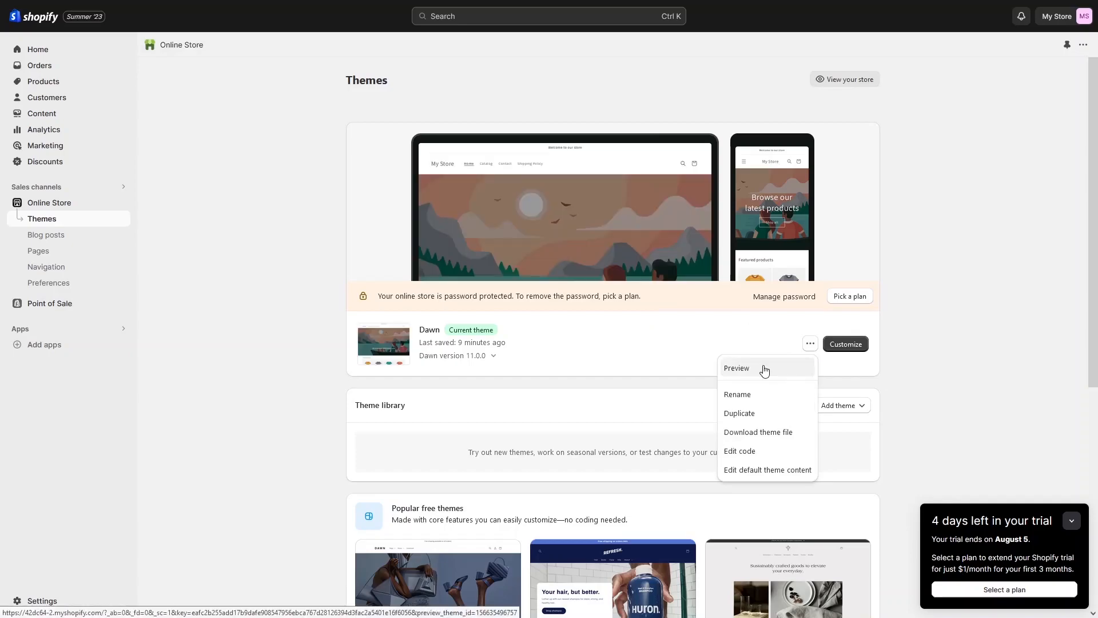
left_click(766, 369)
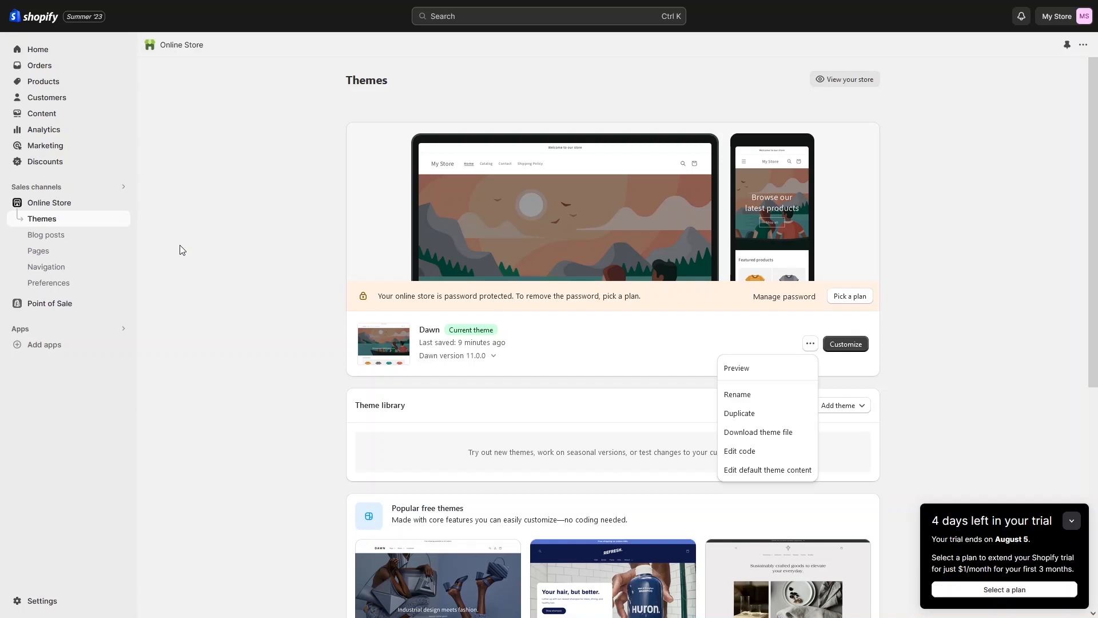
- Start a new page for the online store and title it Legal Page
left_click(55, 254)
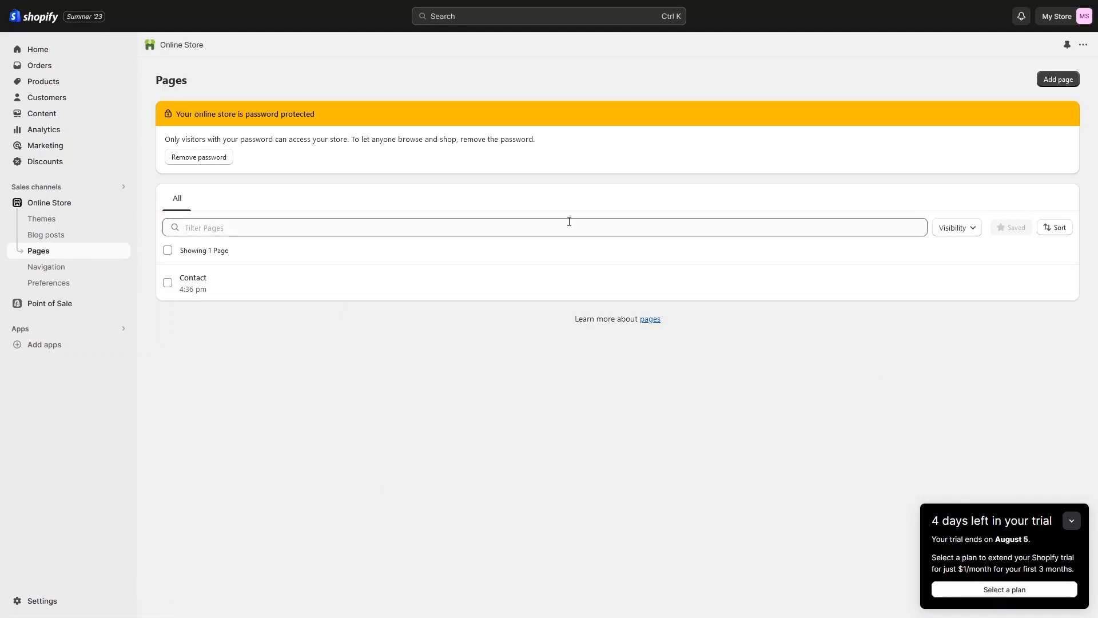
left_click(1058, 79)
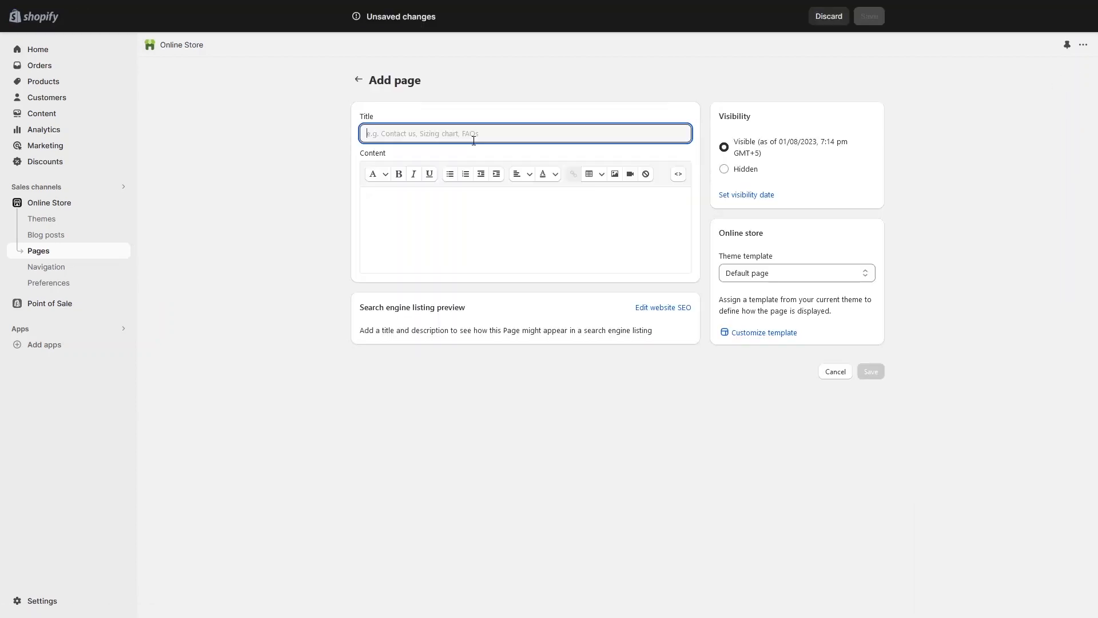
type("Leag")
key("BackSpace")
key("BackSpace")
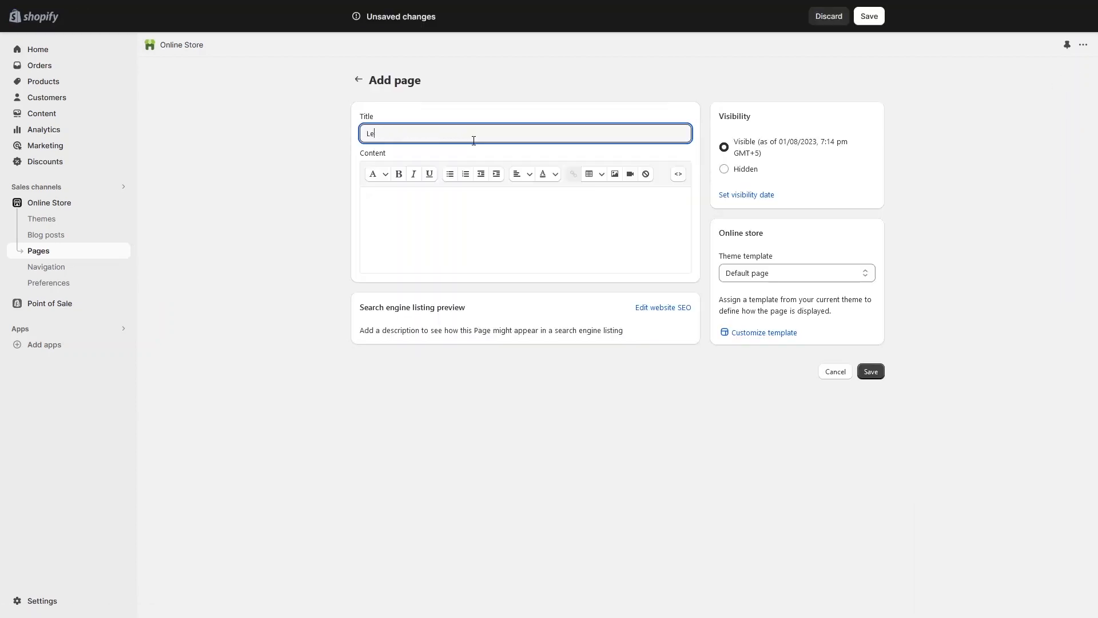
type("gal Page")
- Enter Legal Content as the new page's body text and save the page
left_click(414, 219)
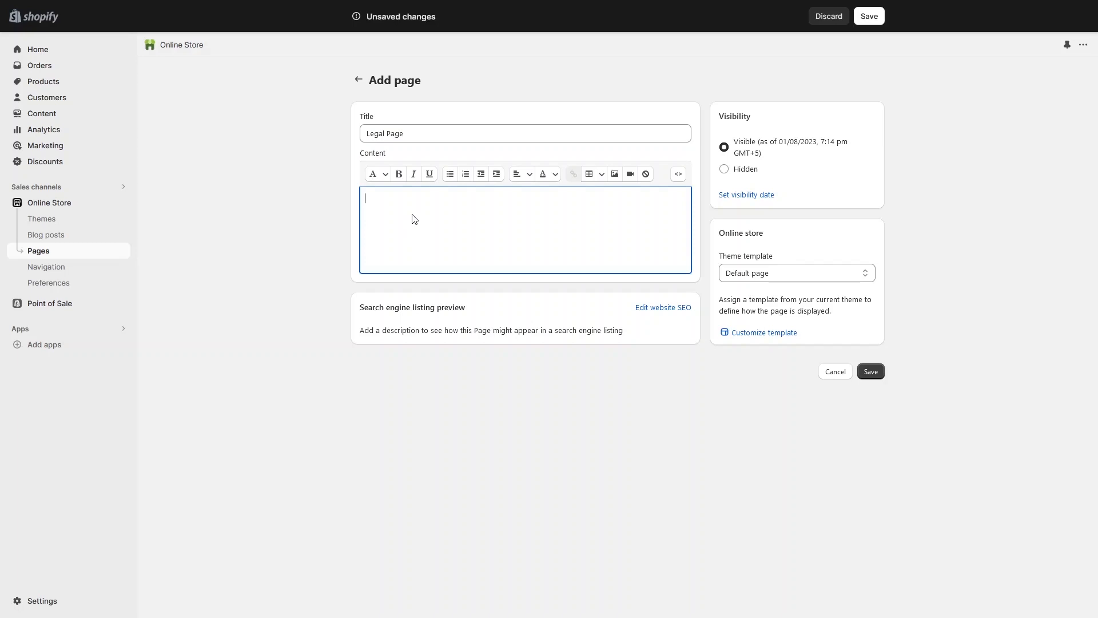
type("Cons")
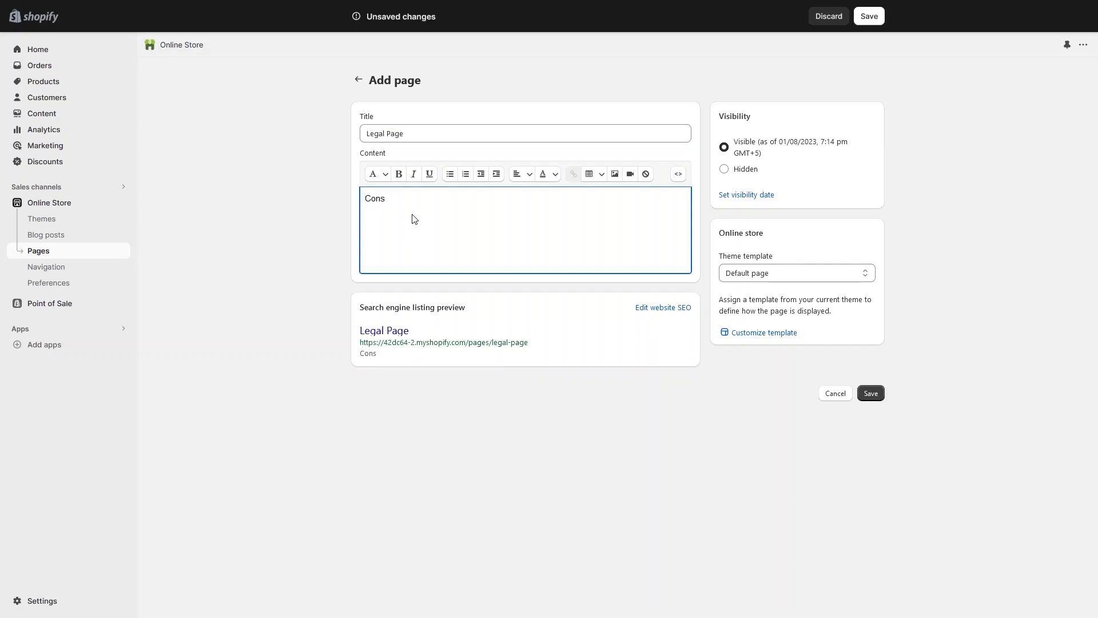
key("BackSpace")
key("BackSpace")
key("BackSpace")
key("BackSpace")
type("Legal Content")
left_click(872, 394)
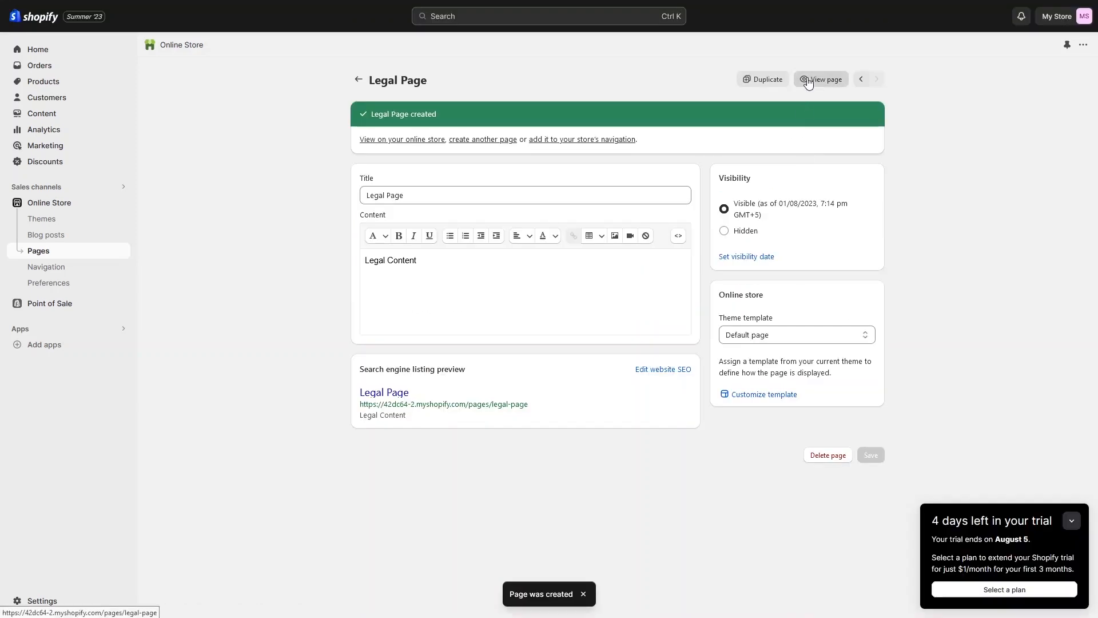
- View the saved Legal Page on the storefront and highlight its title
left_click(808, 84)
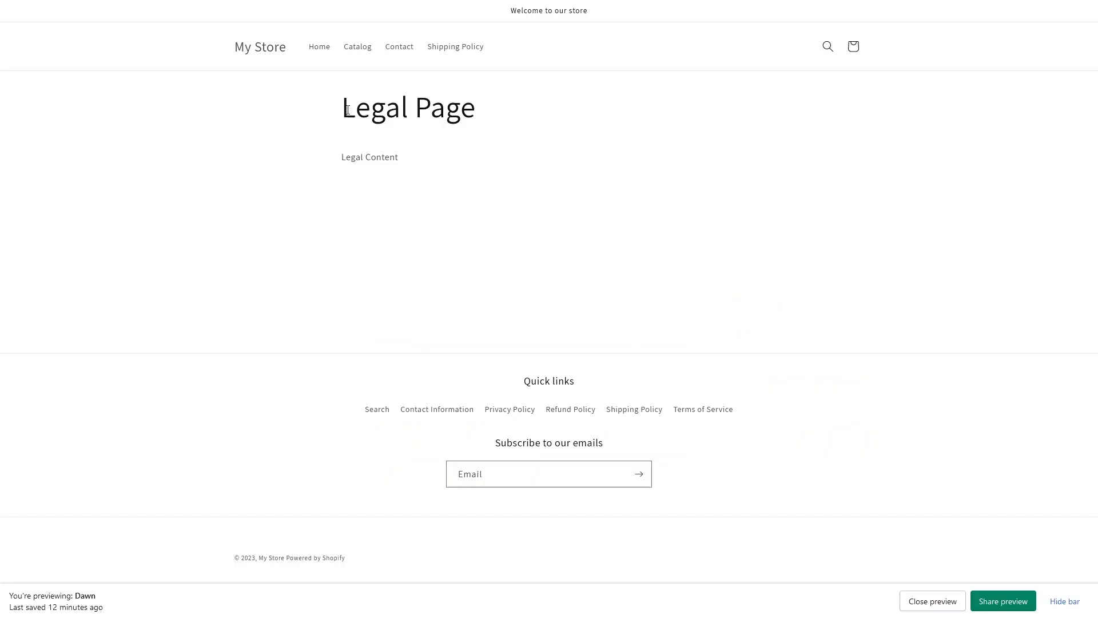
left_click_drag(347, 109, 475, 120)
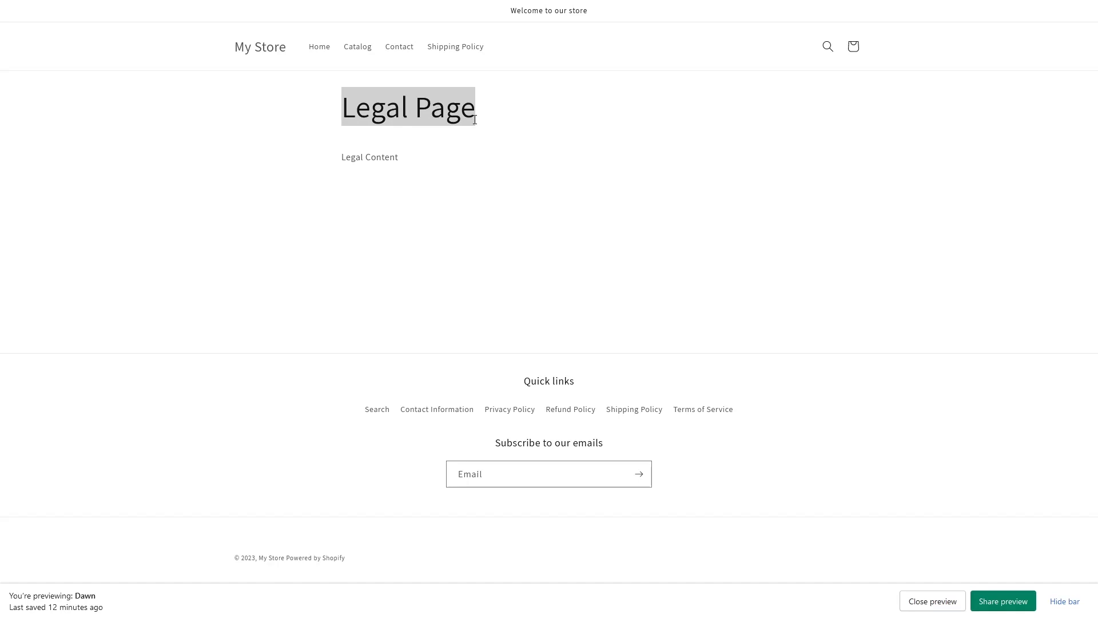